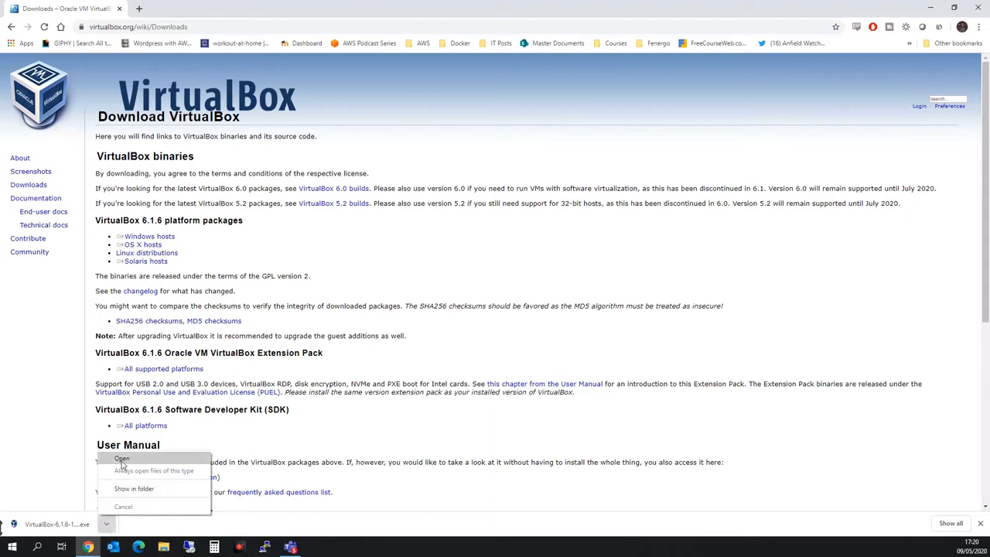
- Install VirtualBox 6.1.6 with default features and shortcuts, then minimize the launched VirtualBox Manager
{"action": "left_click", "coordinate": [122, 459]}
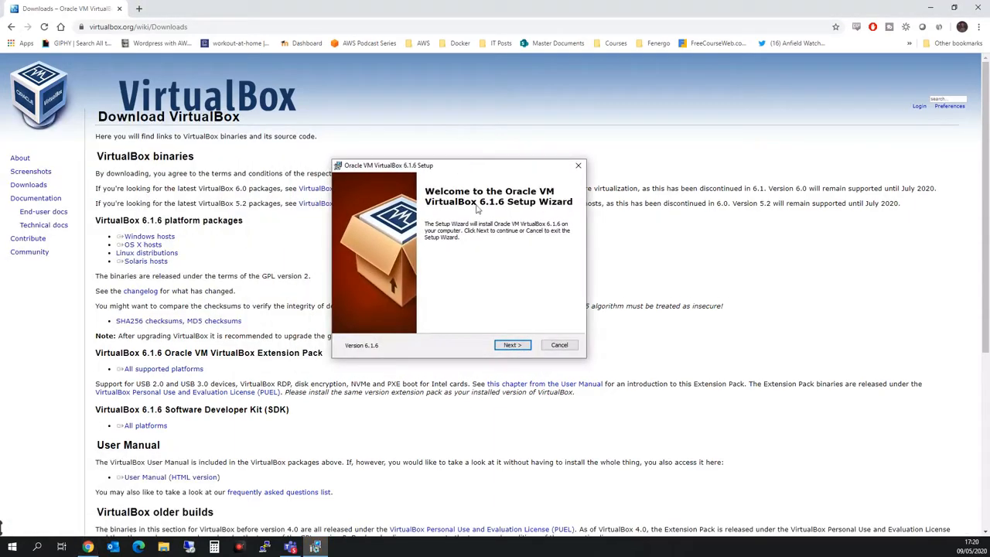
{"action": "left_click", "coordinate": [511, 345]}
{"action": "left_click", "coordinate": [499, 348]}
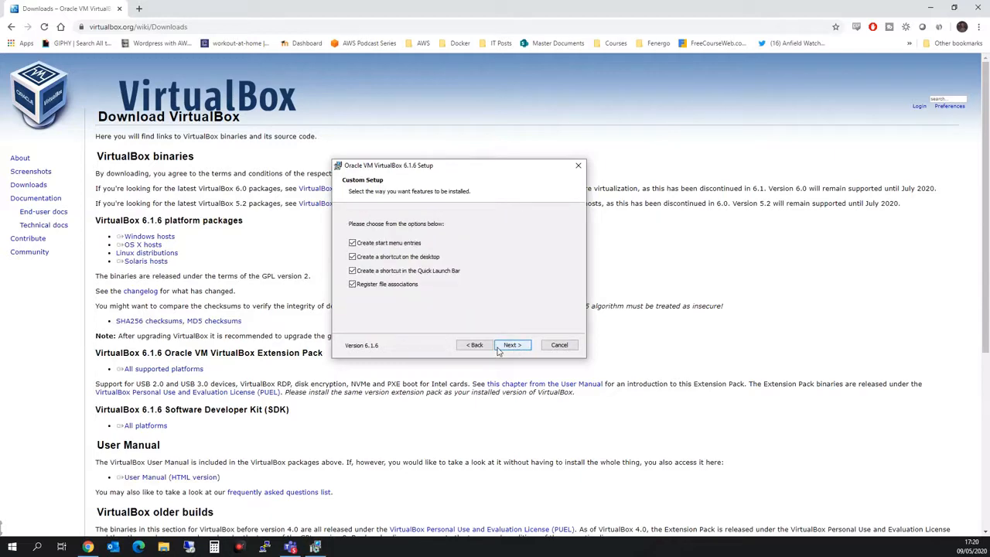
{"action": "left_click", "coordinate": [511, 346]}
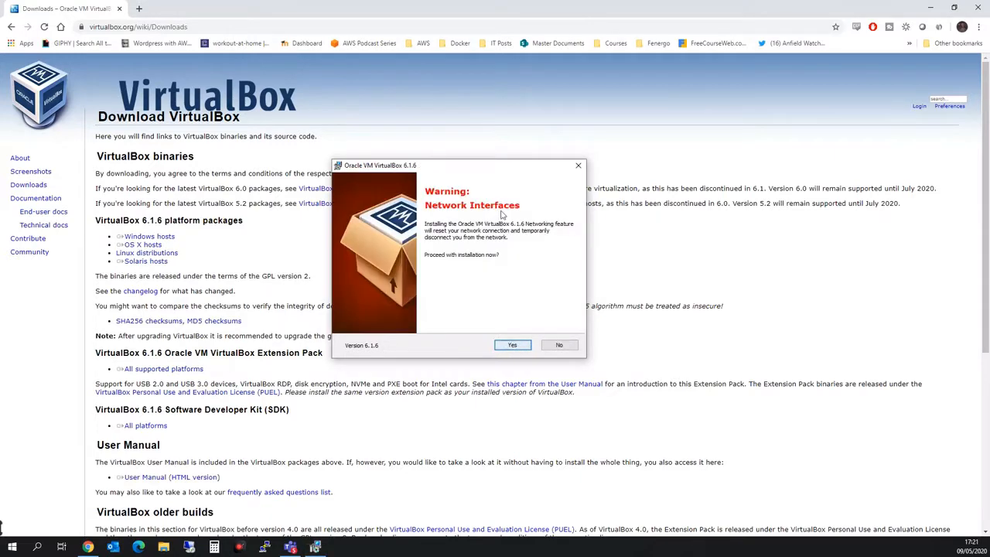
{"action": "left_click", "coordinate": [513, 346]}
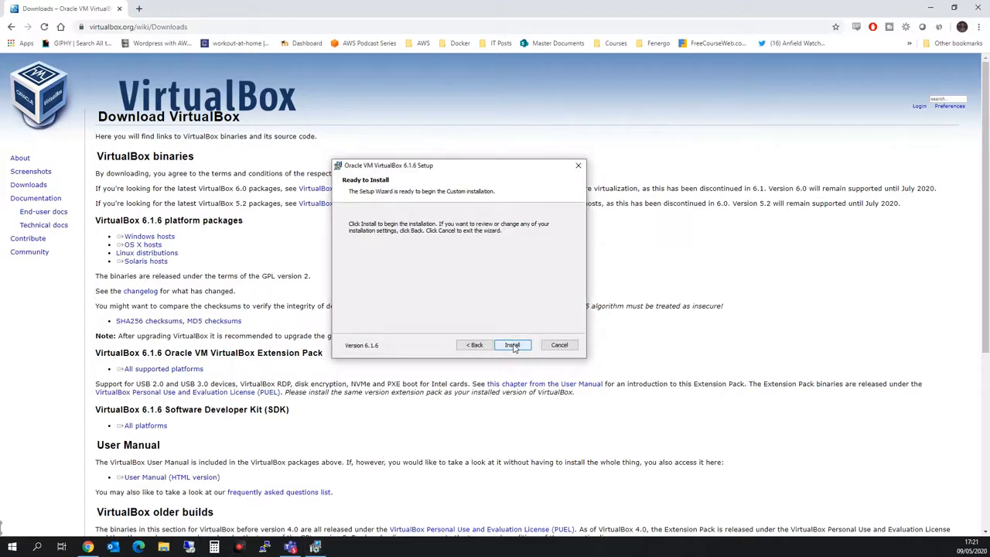
{"action": "left_click", "coordinate": [513, 345]}
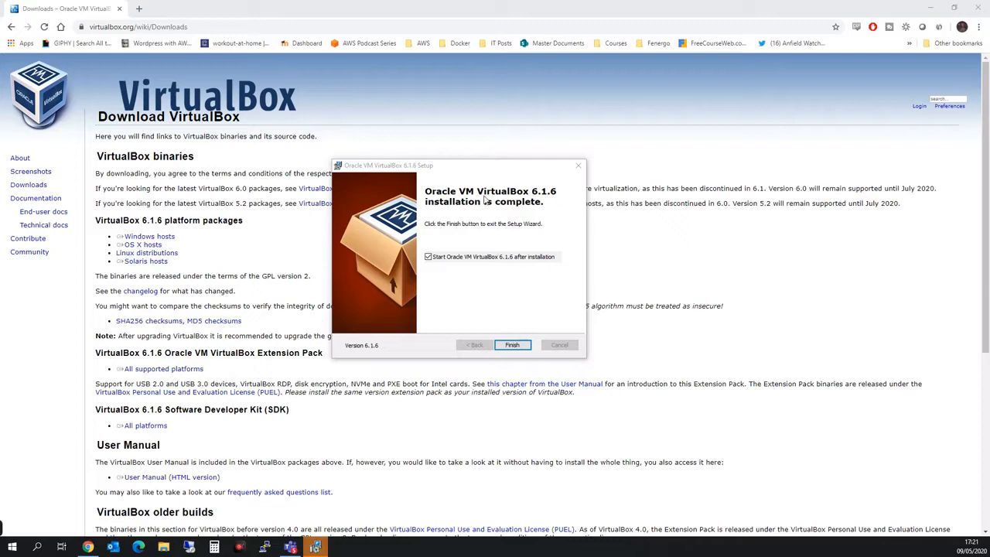
{"action": "left_click", "coordinate": [513, 345]}
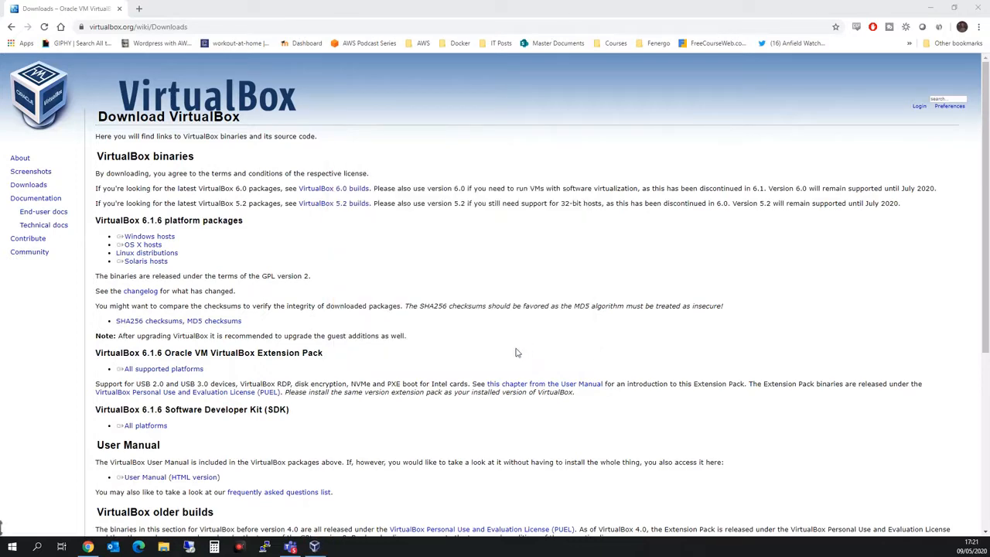
{"action": "left_click", "coordinate": [314, 546]}
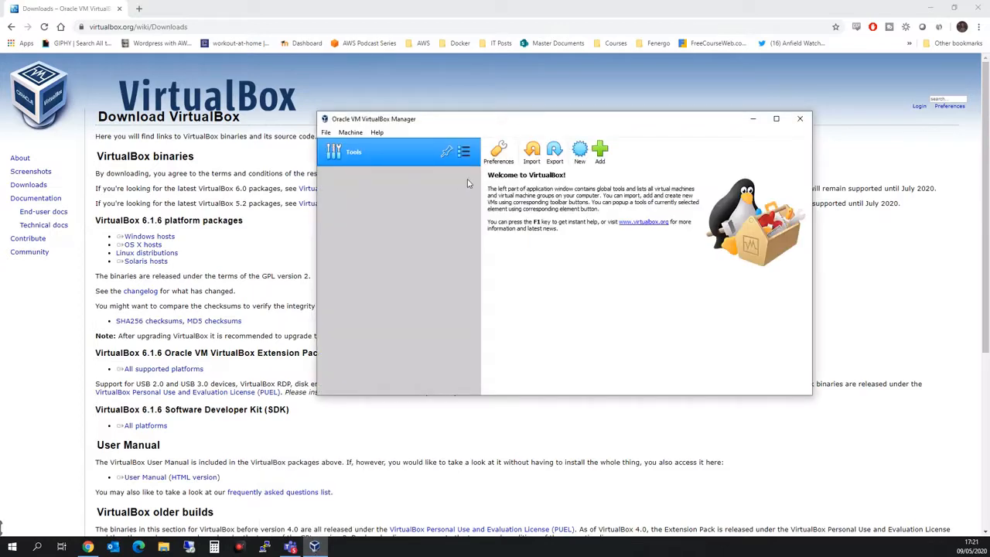
{"action": "left_click", "coordinate": [752, 122]}
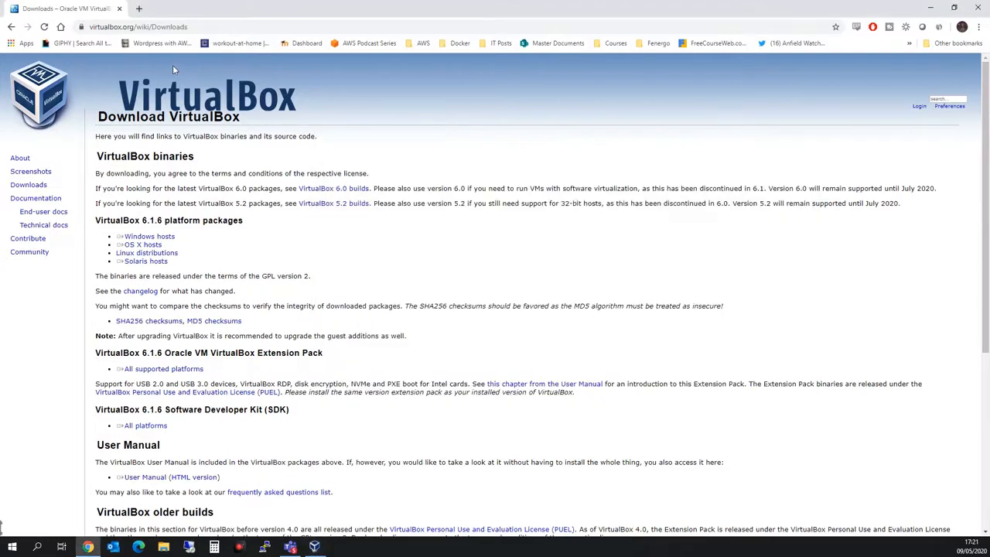
- Search 'ubuntu' in a new tab and download Ubuntu Desktop 20.04 LTS from ubuntu.com
{"action": "left_click", "coordinate": [139, 8]}
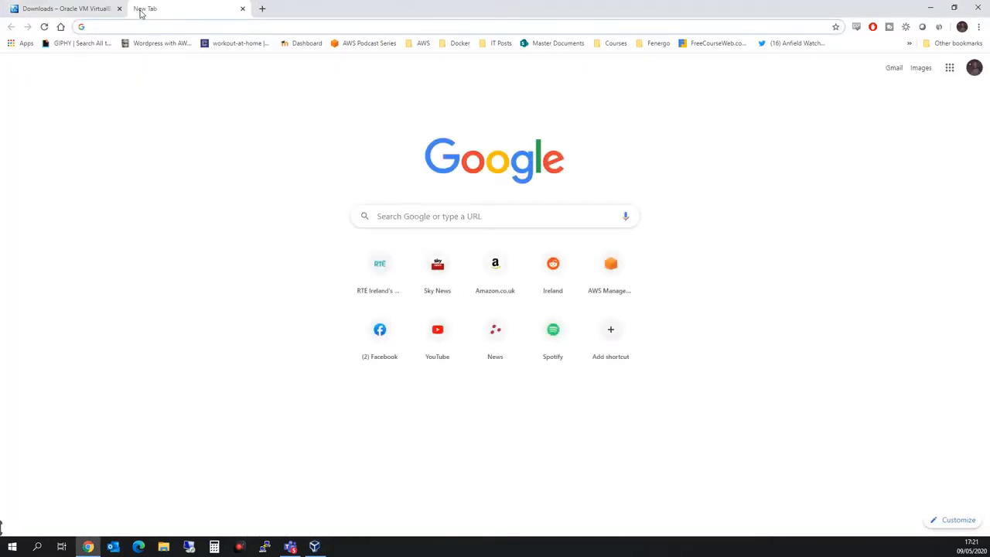
{"action": "type", "text": "ubuntu"}
{"action": "key", "text": "Return"}
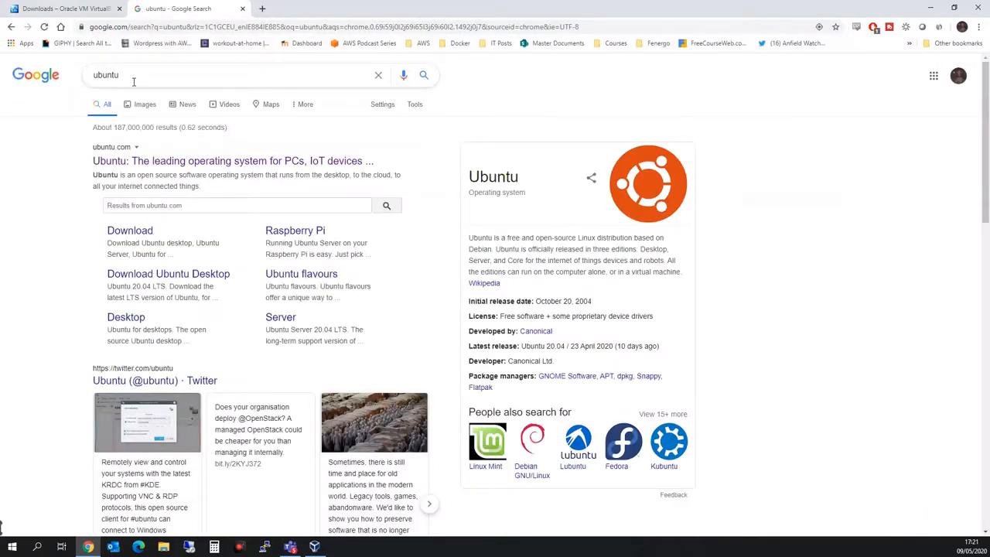
{"action": "left_click", "coordinate": [139, 160]}
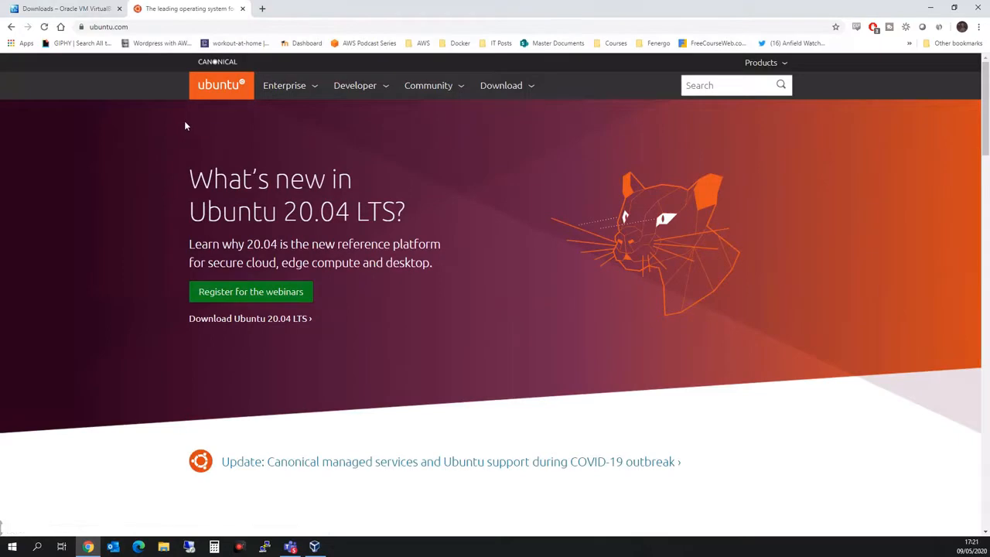
{"action": "left_click", "coordinate": [514, 88]}
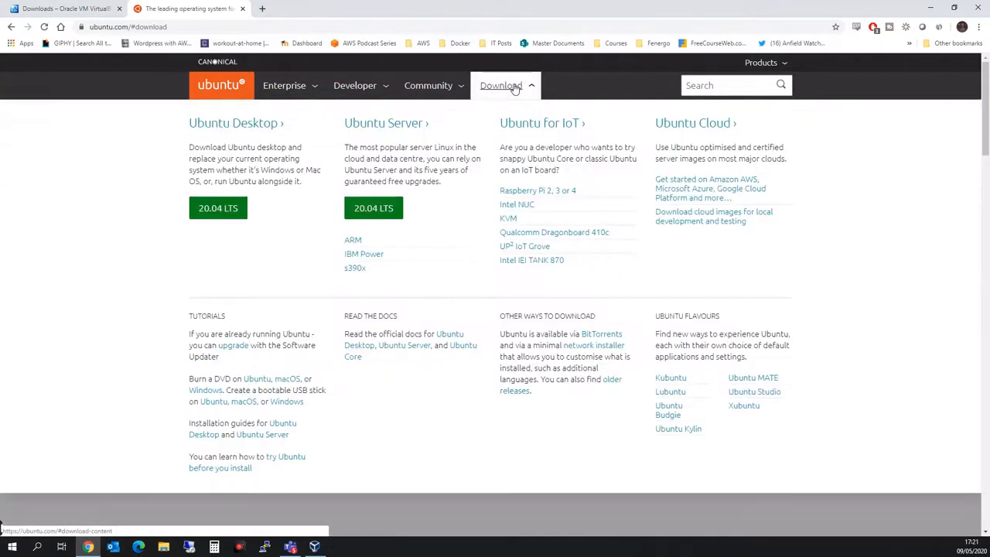
{"action": "left_click", "coordinate": [236, 211]}
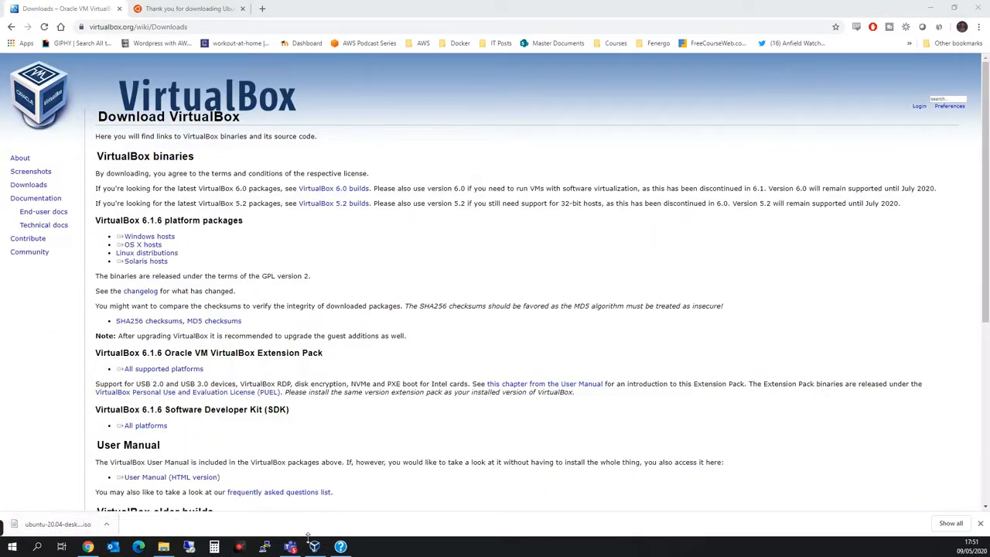
- Define a new Linux Ubuntu (64-bit) VM in Expert Mode with 2048 MB memory
{"action": "left_click", "coordinate": [319, 499]}
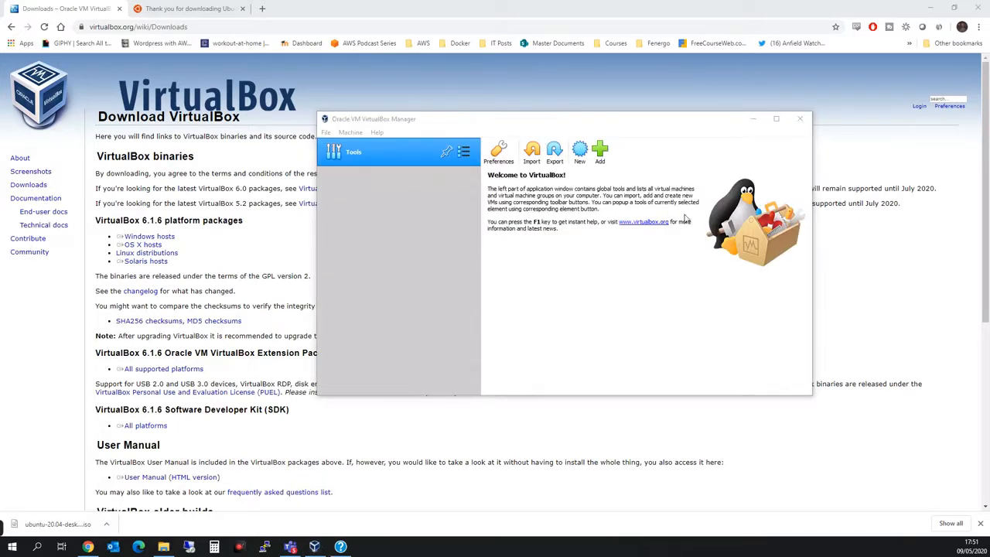
{"action": "left_click", "coordinate": [579, 151]}
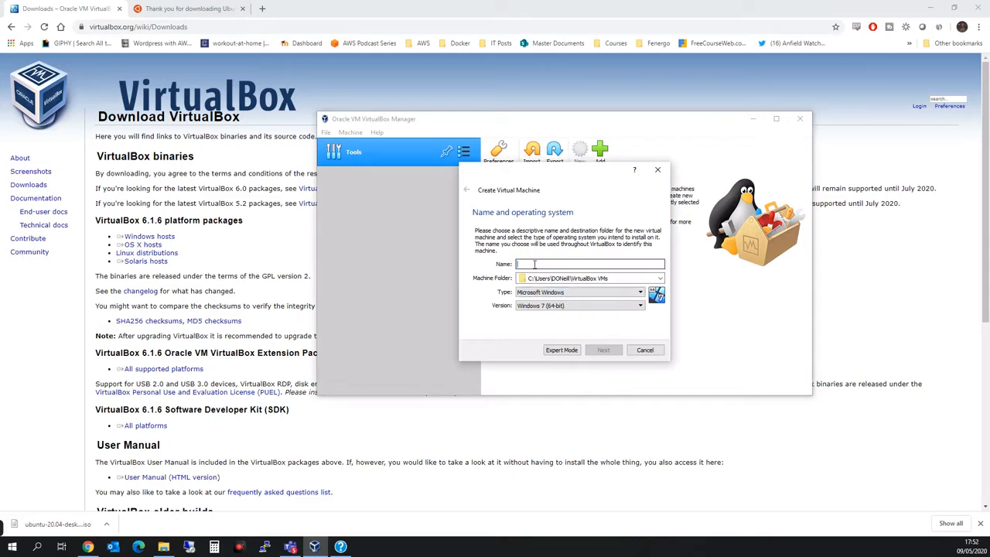
{"action": "type", "text": "Darren"}
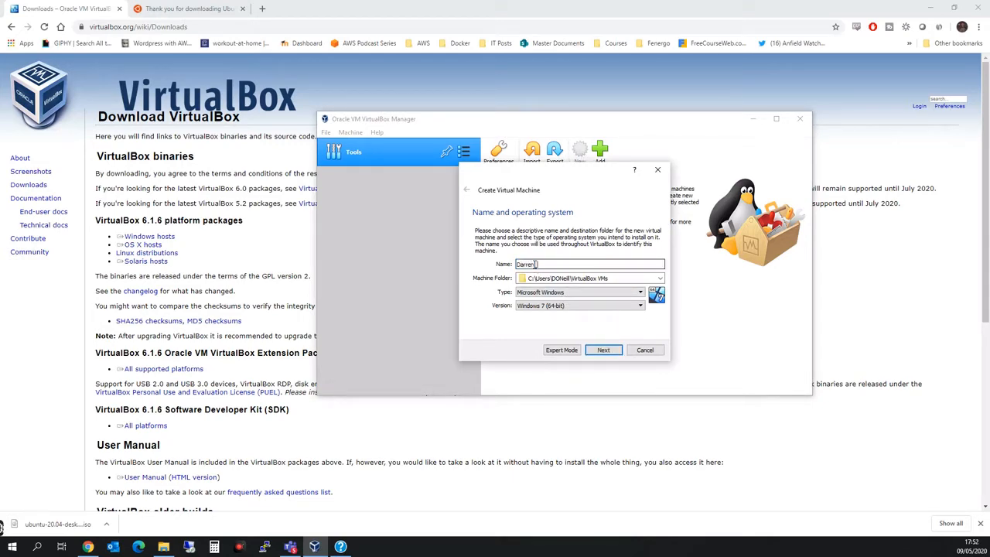
{"action": "type", "text": " Ubu"}
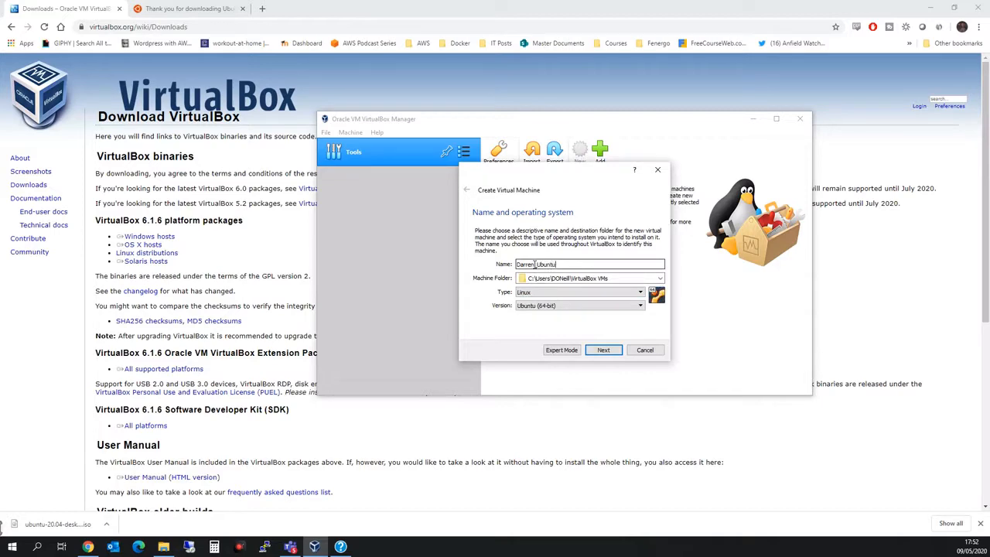
{"action": "left_click", "coordinate": [562, 351]}
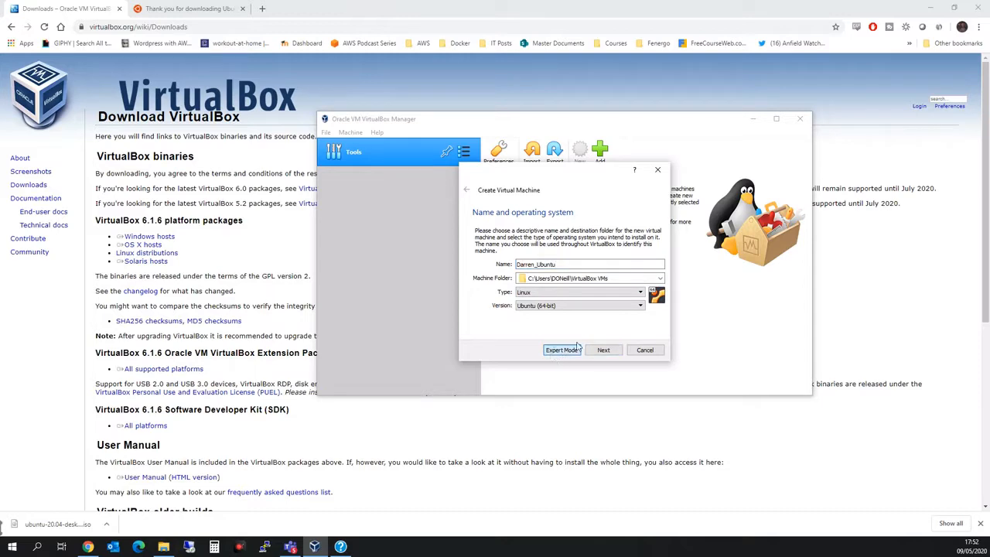
{"action": "left_click", "coordinate": [558, 352]}
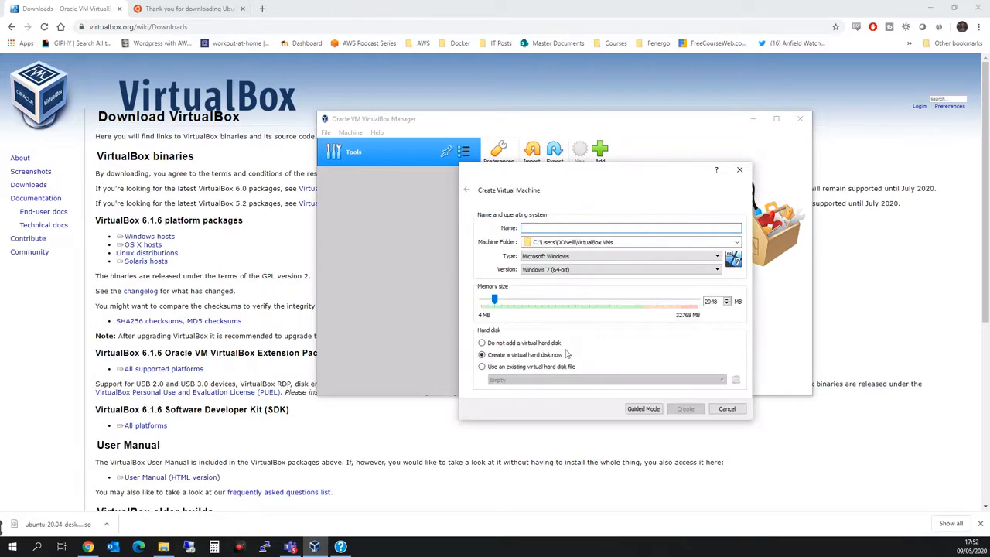
{"action": "left_click_drag", "start_coordinate": [570, 188], "coordinate": [557, 174]}
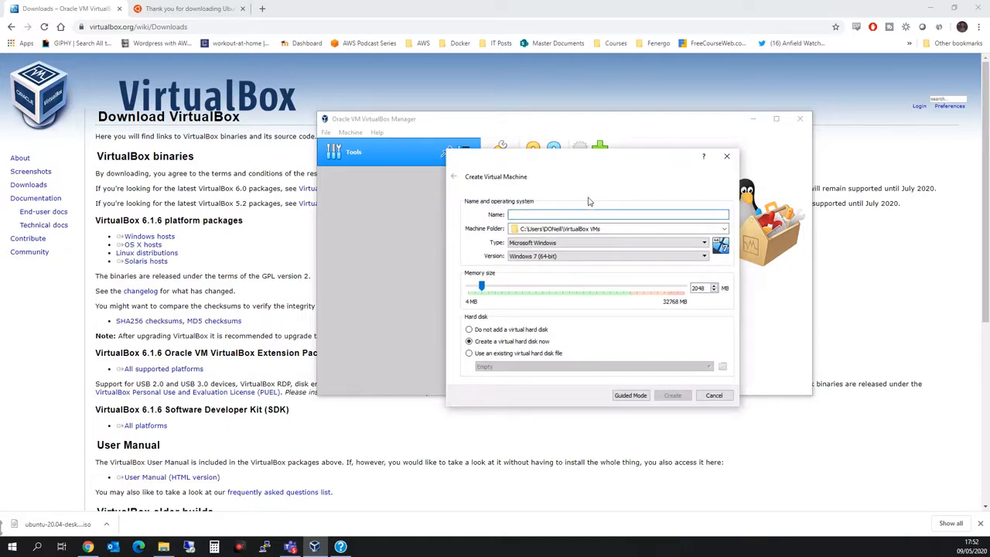
{"action": "type", "text": "Ubuntu_Darren"}
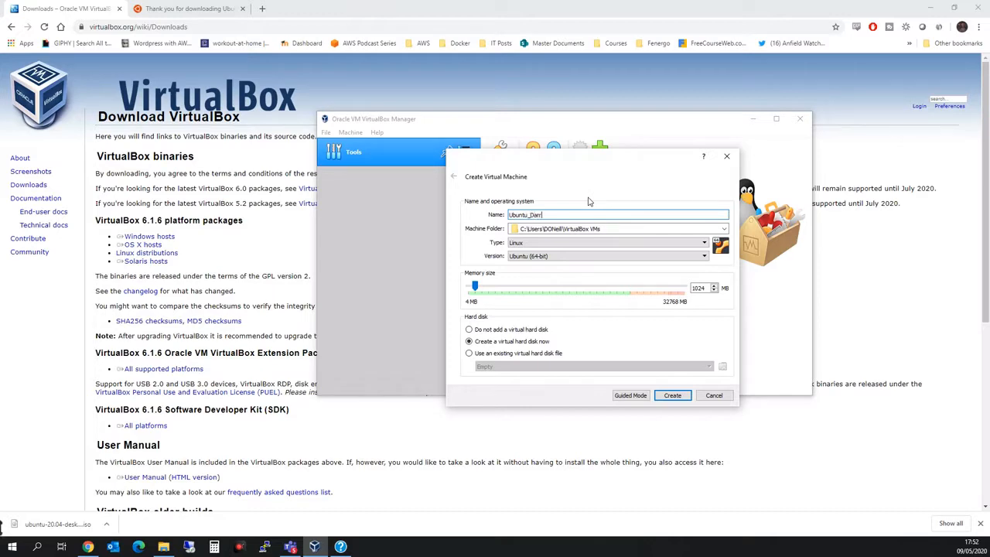
{"action": "left_click", "coordinate": [509, 286]}
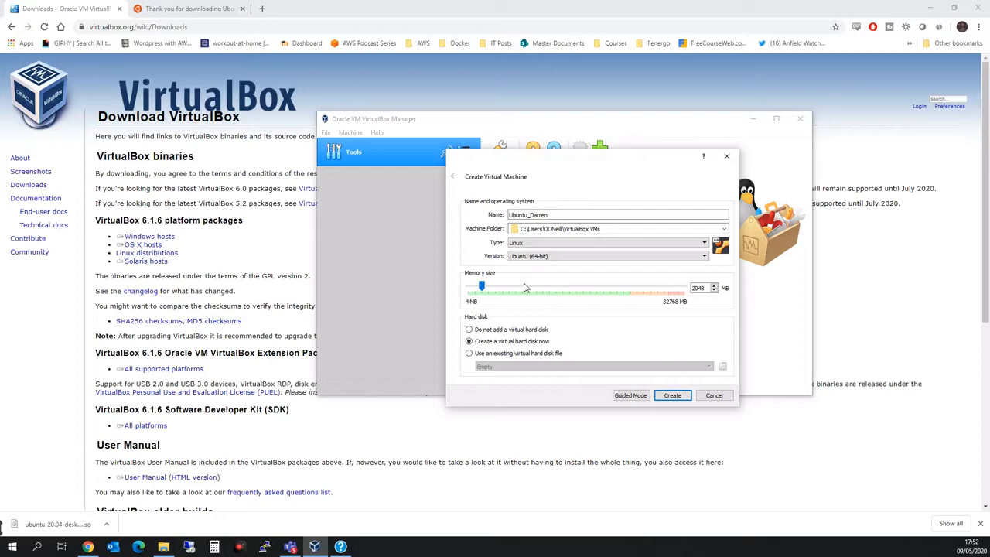
{"action": "left_click", "coordinate": [679, 396]}
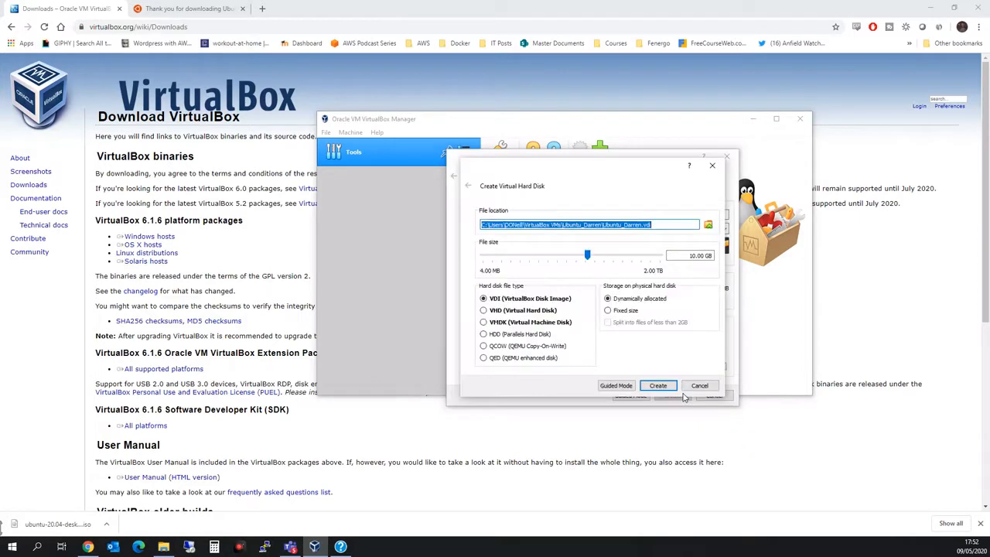
- Give the VM a 20.00 GB dynamically allocated VDI virtual hard disk
{"action": "left_click", "coordinate": [604, 256]}
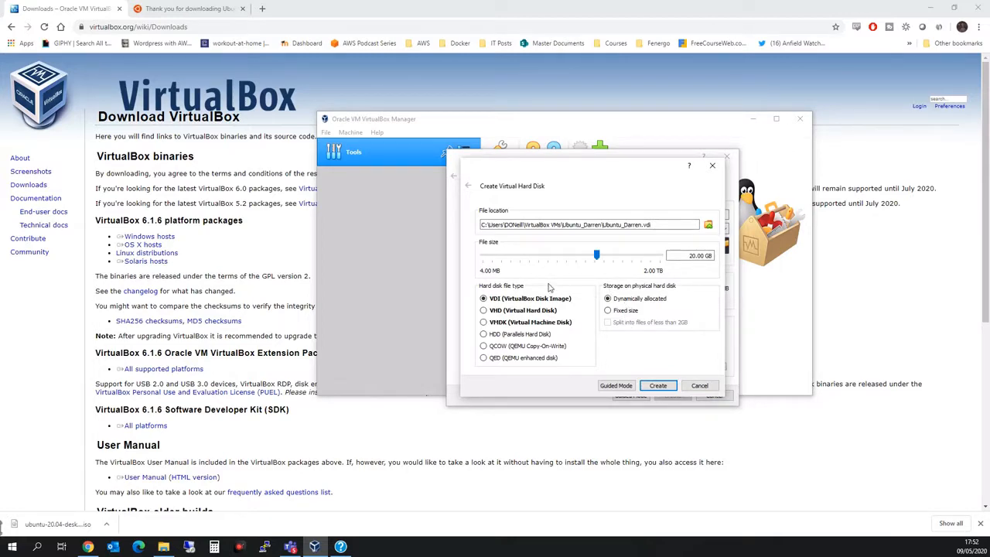
{"action": "left_click", "coordinate": [657, 386]}
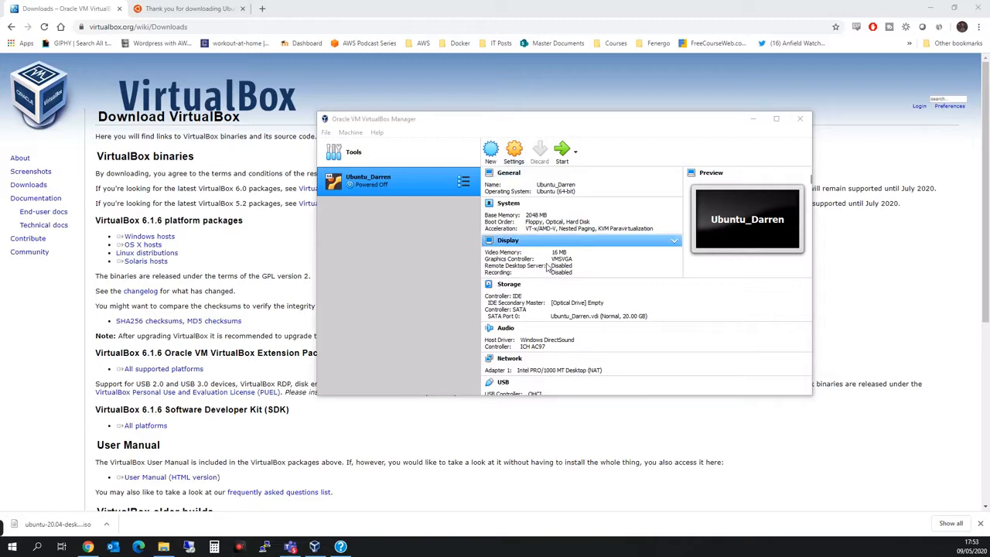
{"action": "left_click", "coordinate": [515, 151]}
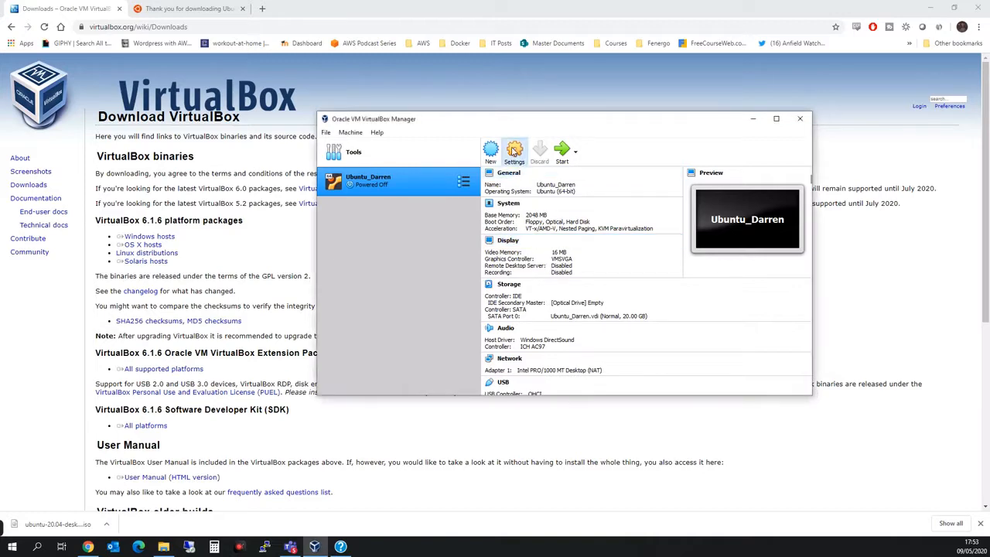
- Mount ubuntu-20.04-desktop-amd64.iso in the VM's IDE optical drive through Storage settings
{"action": "left_click", "coordinate": [515, 152]}
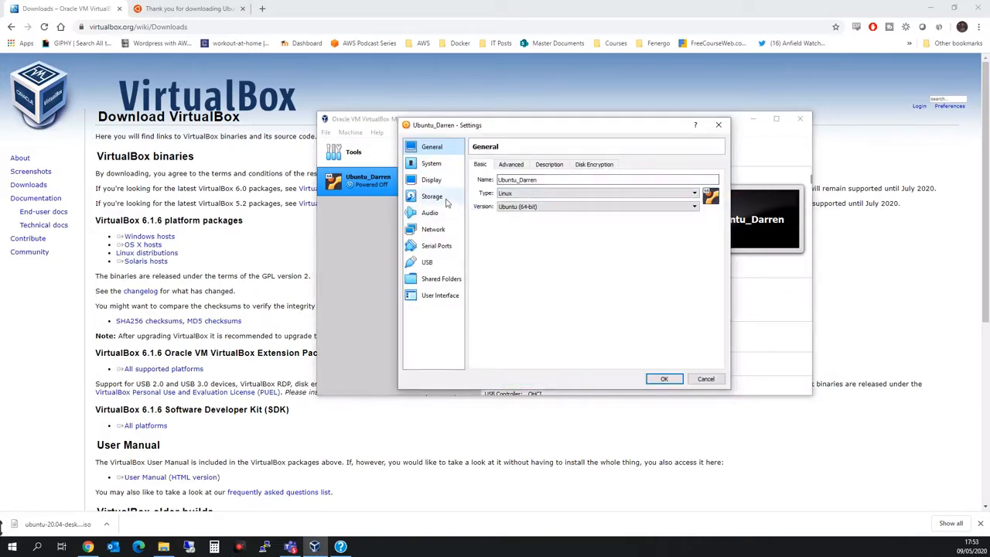
{"action": "left_click", "coordinate": [445, 198]}
{"action": "left_click", "coordinate": [488, 191]}
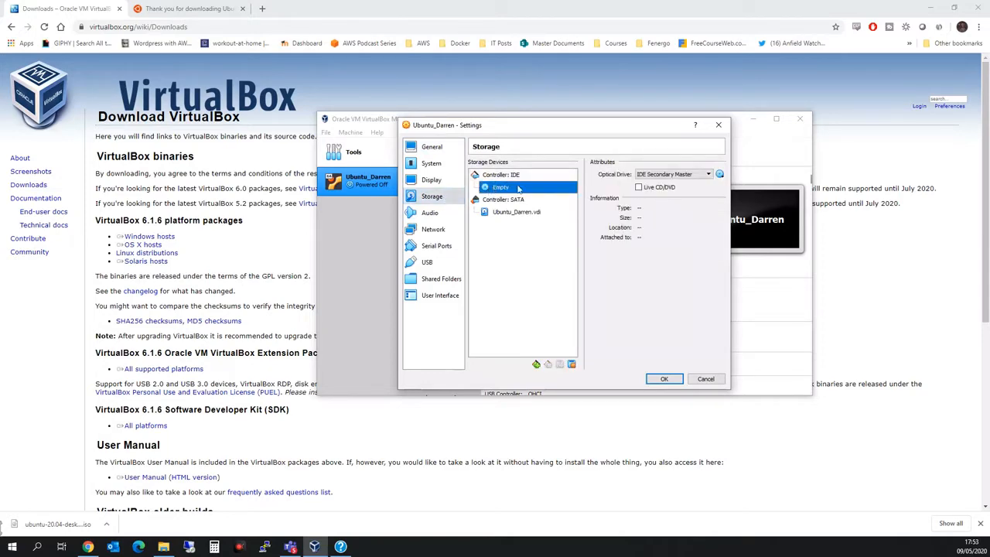
{"action": "left_click", "coordinate": [720, 175]}
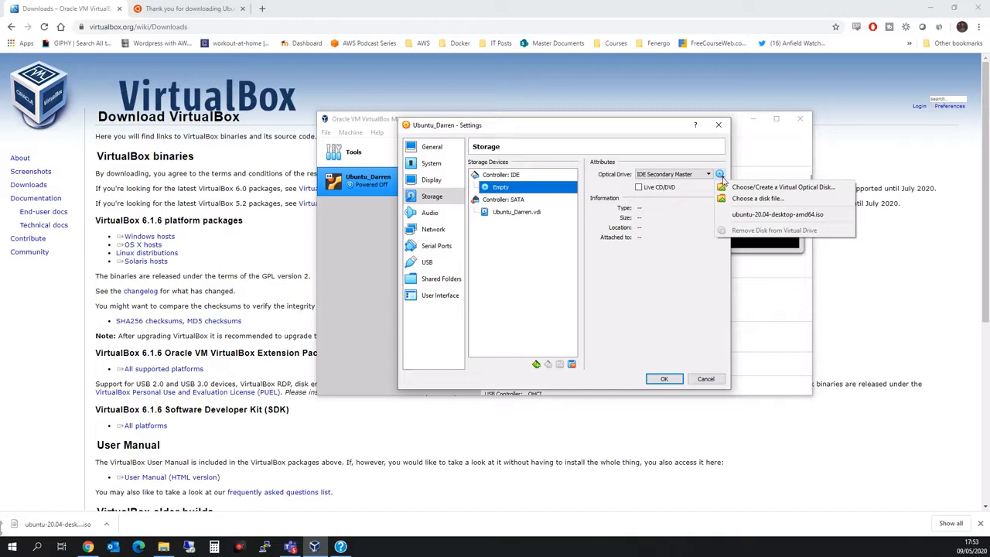
{"action": "left_click", "coordinate": [745, 188]}
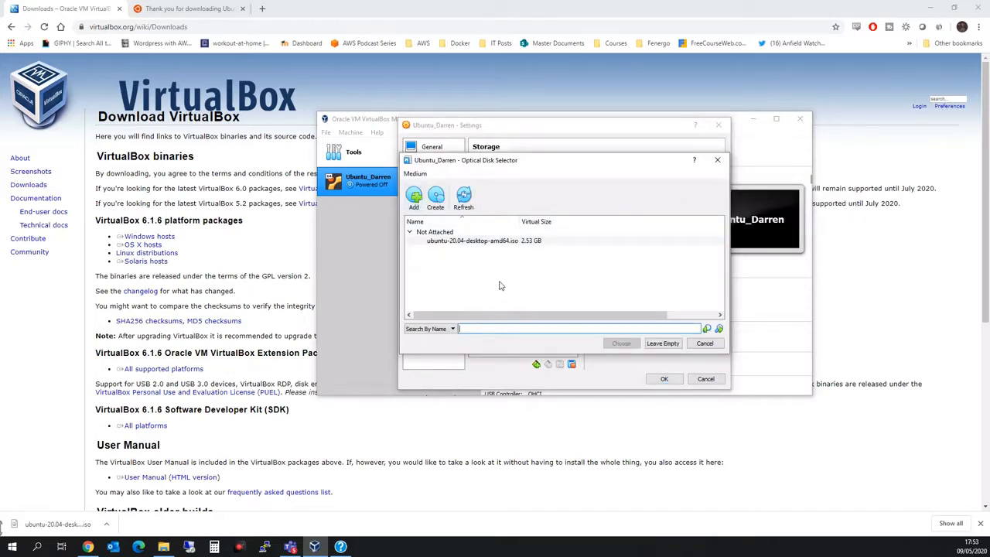
{"action": "left_click", "coordinate": [413, 196]}
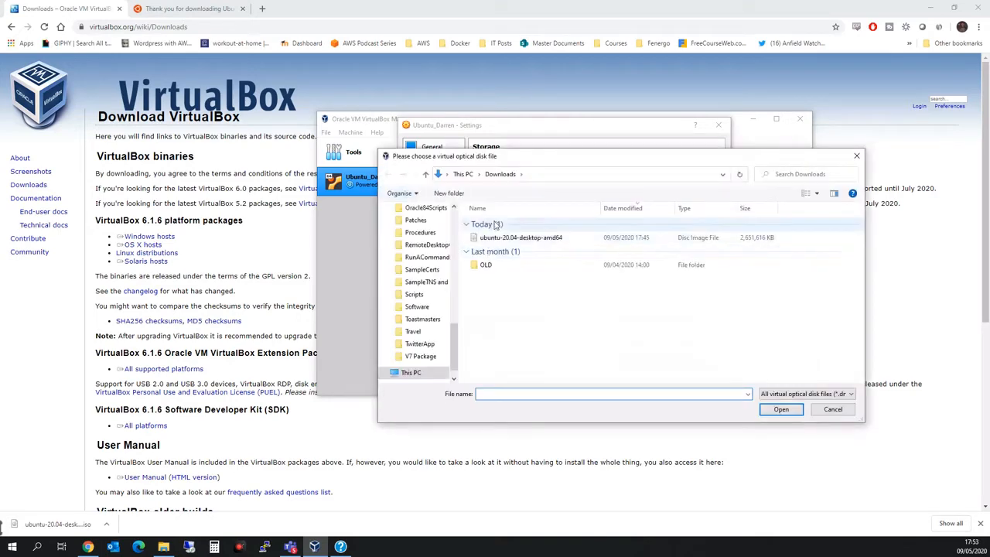
{"action": "left_click", "coordinate": [523, 237]}
{"action": "left_click", "coordinate": [789, 413]}
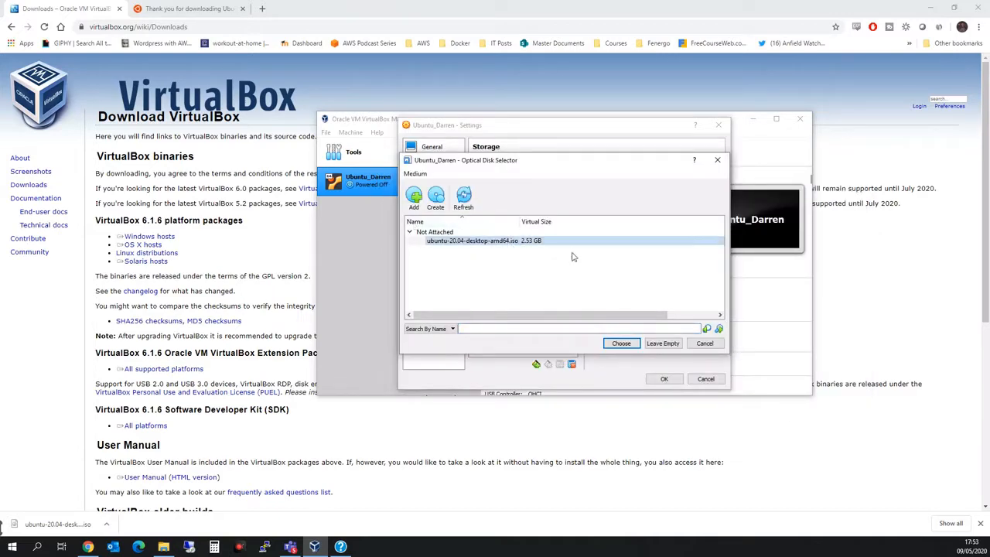
{"action": "left_click", "coordinate": [620, 345]}
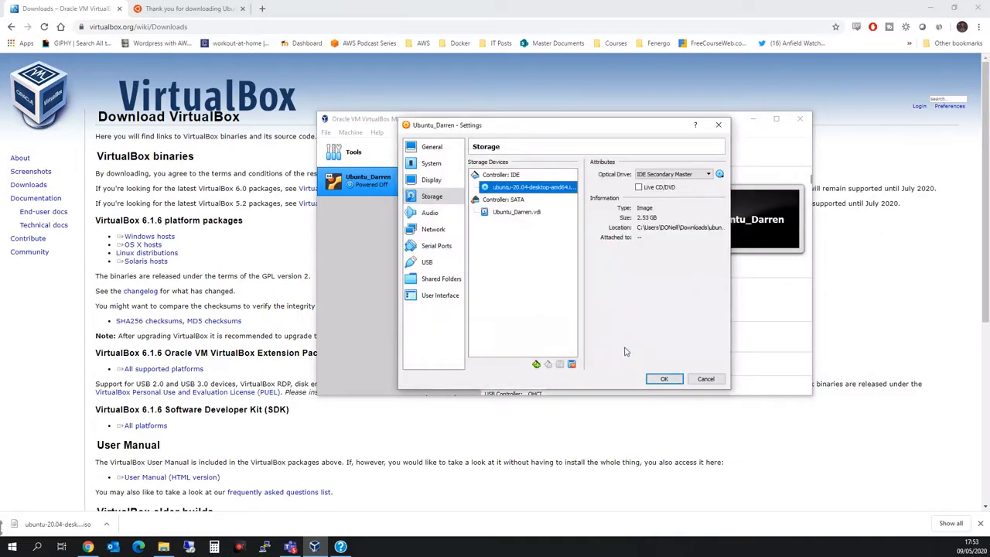
{"action": "left_click", "coordinate": [664, 378]}
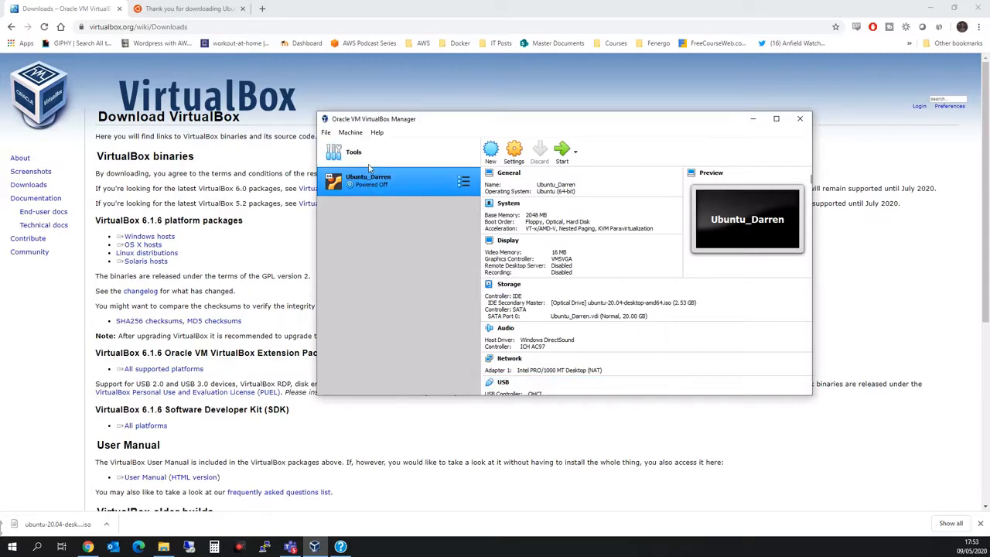
- Start the VM from the ISO and skip the disk check to reach the installer Welcome page
{"action": "left_click", "coordinate": [562, 156]}
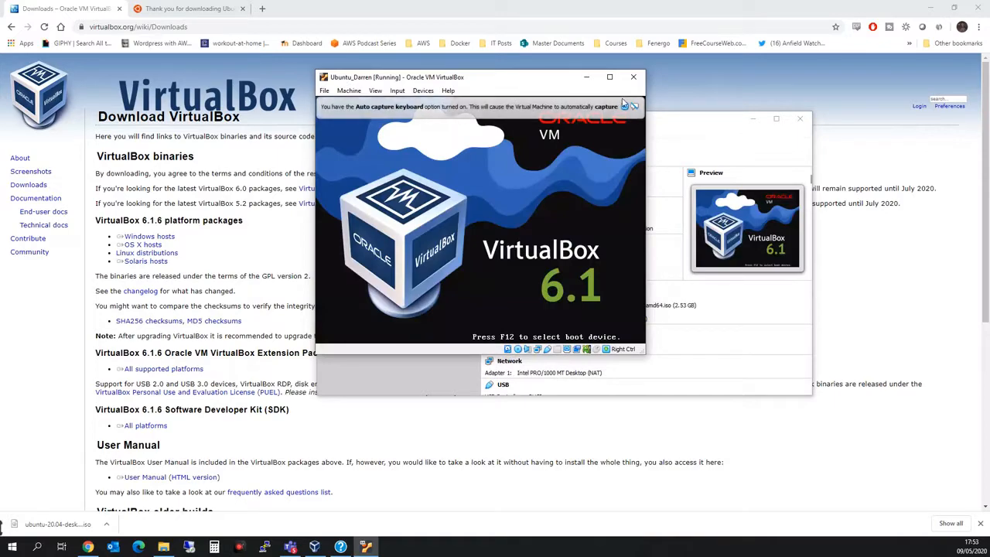
{"action": "left_click", "coordinate": [624, 105]}
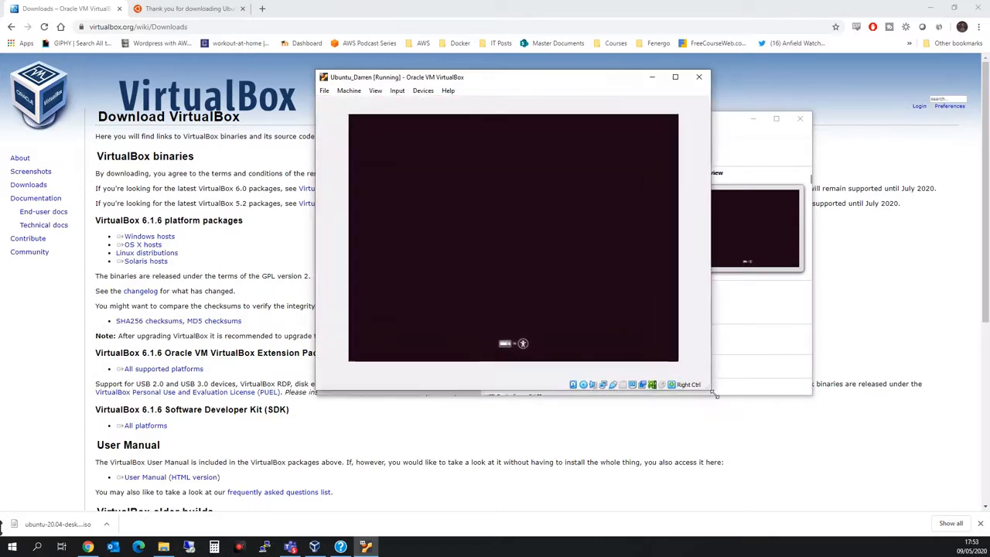
{"action": "left_click_drag", "start_coordinate": [557, 82], "coordinate": [550, 64]}
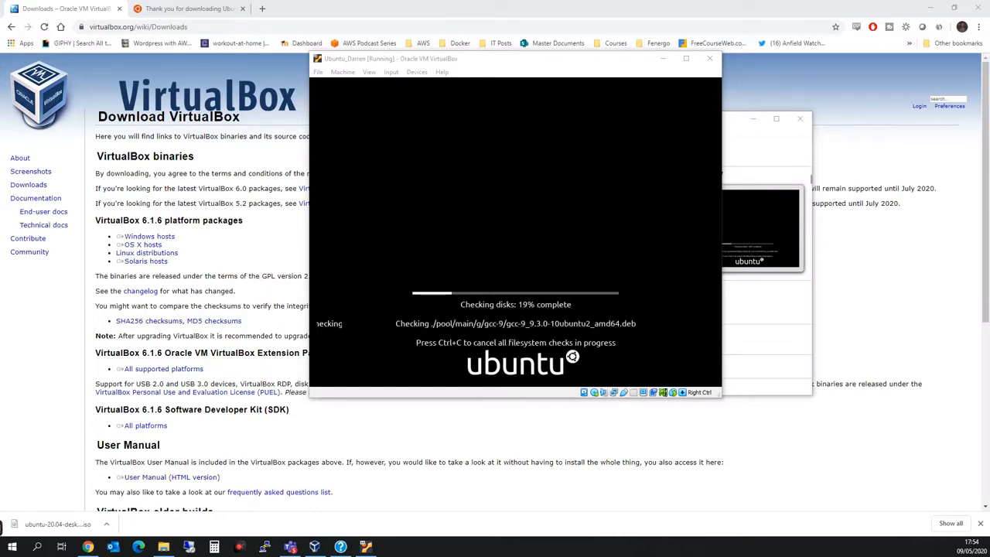
{"action": "key", "text": "ctrl+c"}
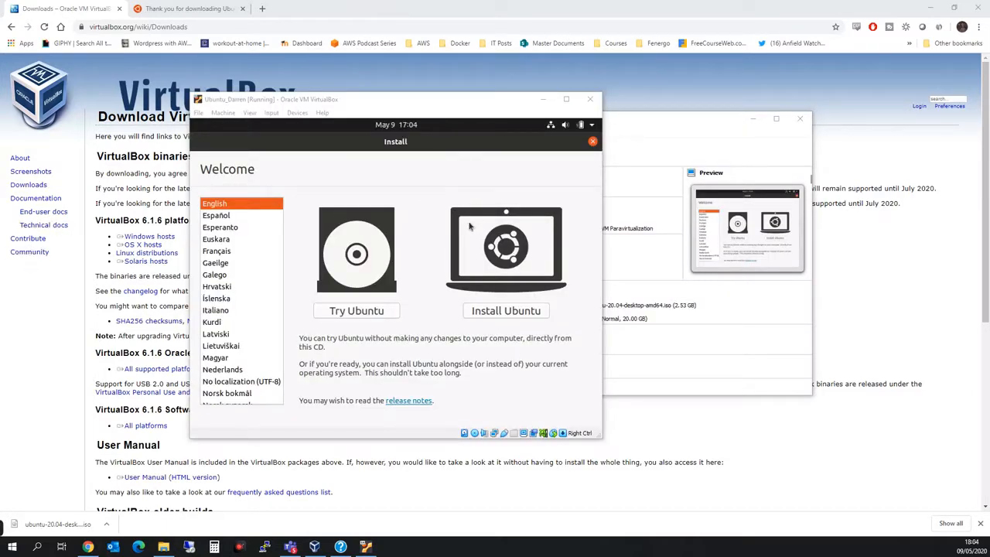
- Install Ubuntu with English (US) keyboard, normal installation, erase-disk option and Dublin location
{"action": "left_click", "coordinate": [502, 311]}
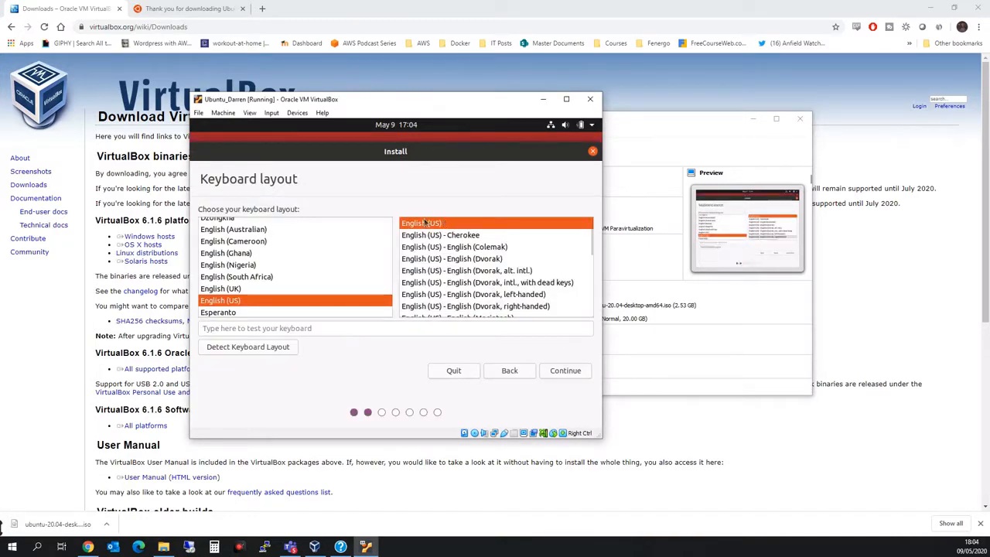
{"action": "left_click", "coordinate": [558, 371]}
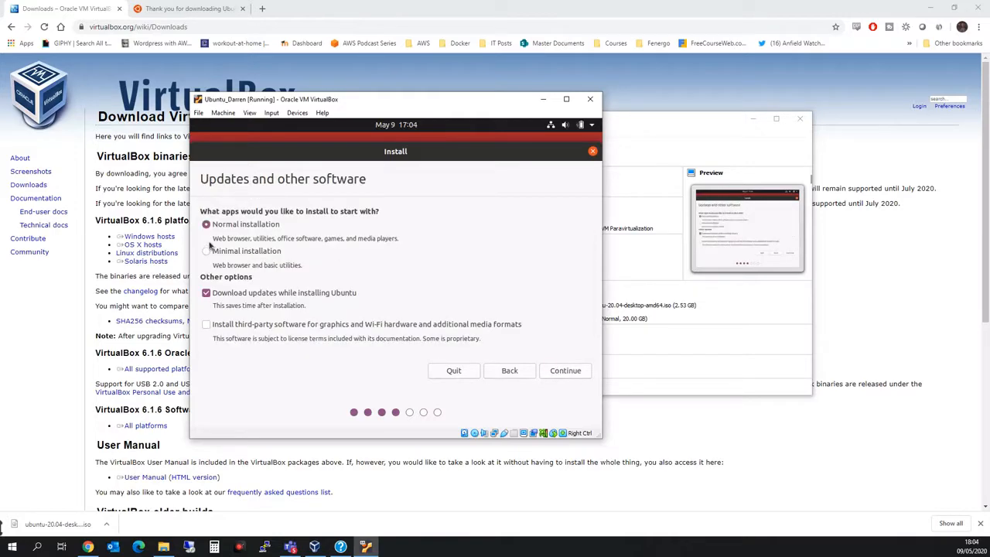
{"action": "left_click", "coordinate": [556, 372]}
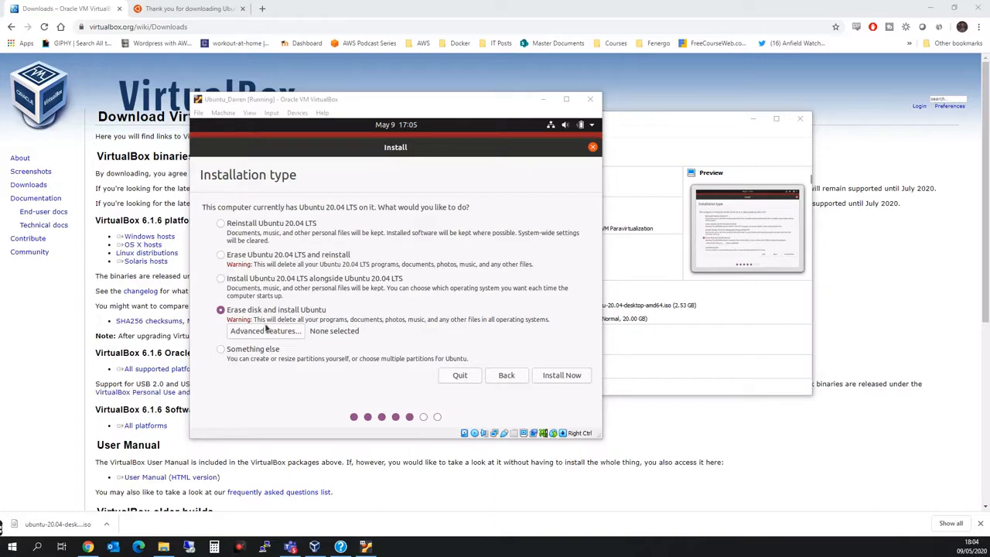
{"action": "left_click", "coordinate": [554, 377]}
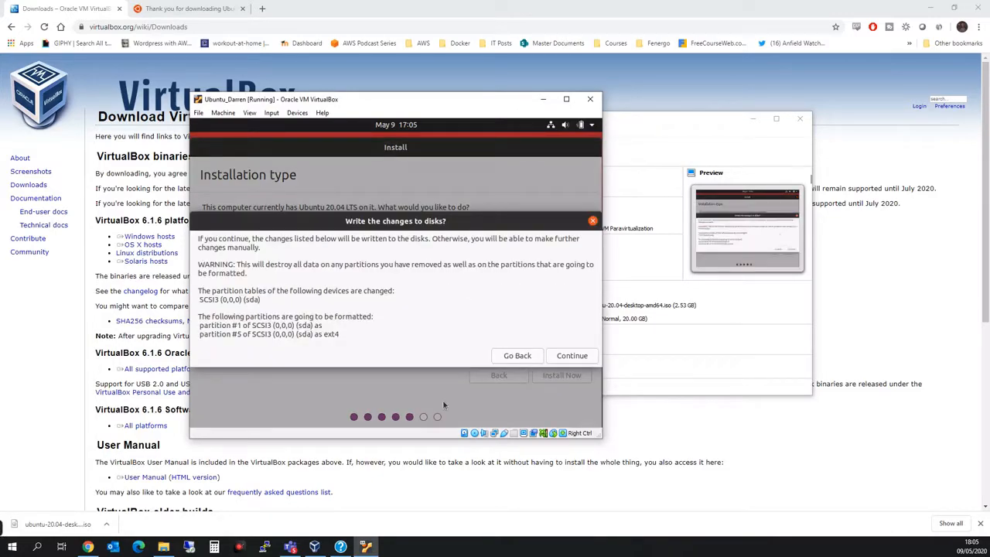
{"action": "left_click", "coordinate": [573, 356]}
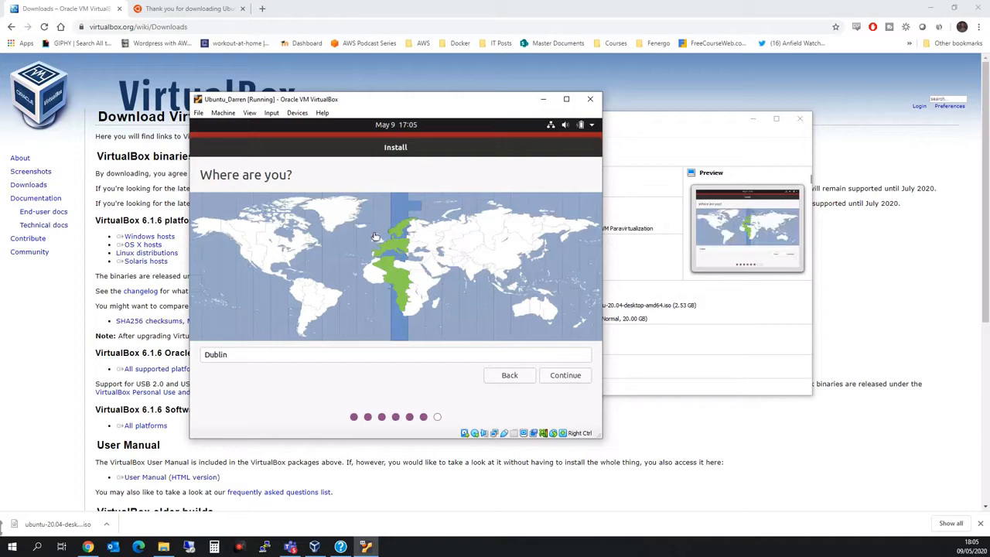
{"action": "left_click", "coordinate": [567, 376]}
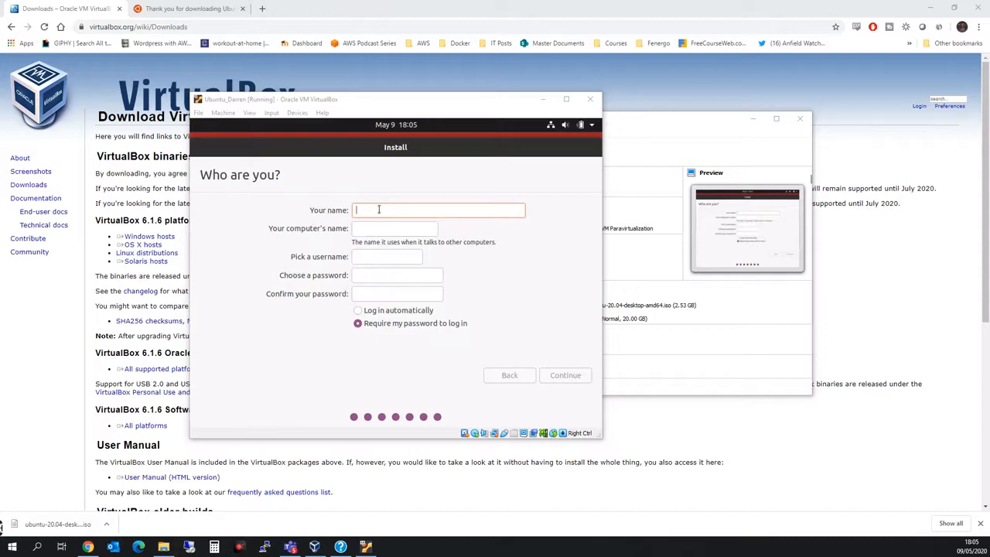
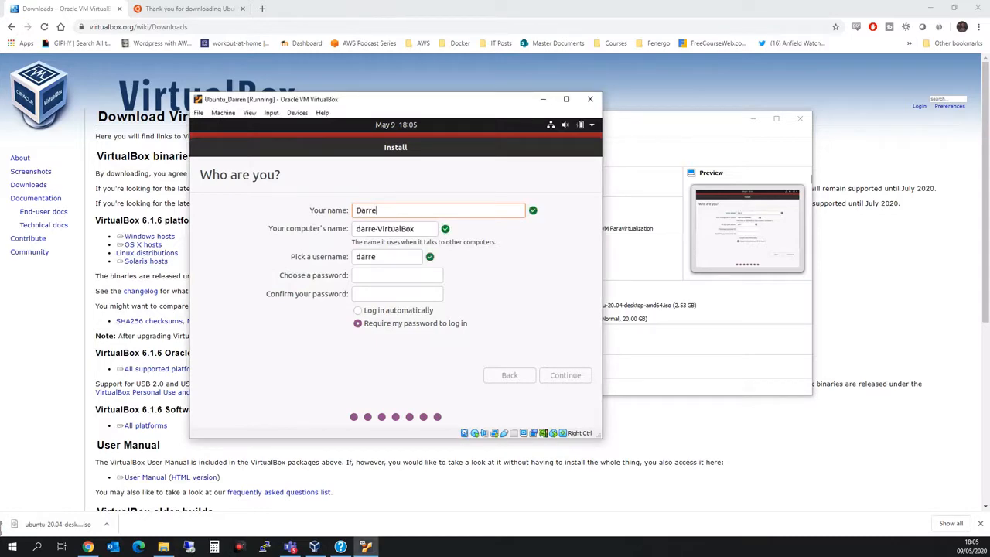
- Create the user account with name and confirmed password, set to log in automatically
{"action": "key", "text": "Tab"}
{"action": "key", "text": "Tab"}
{"action": "key", "text": "Tab"}
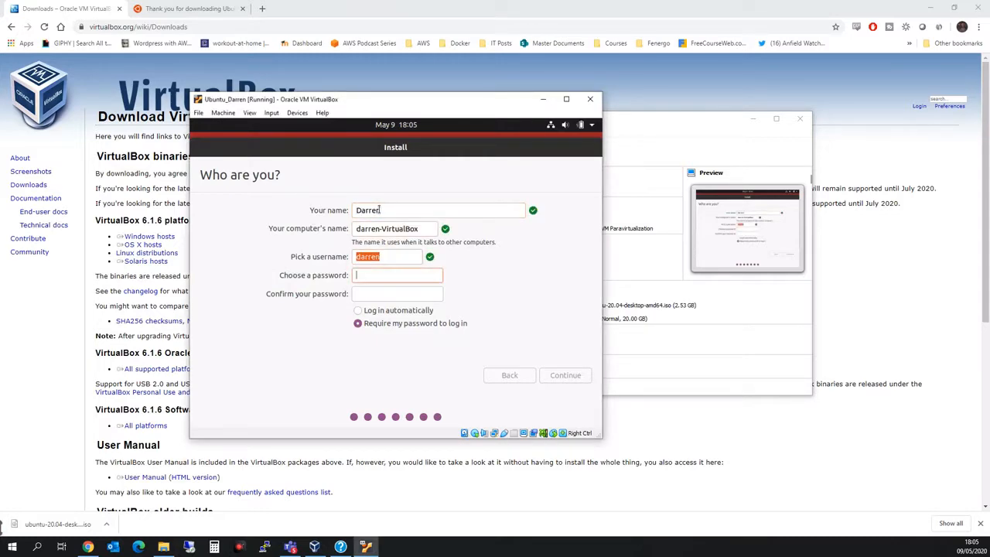
{"action": "key", "text": "Tab"}
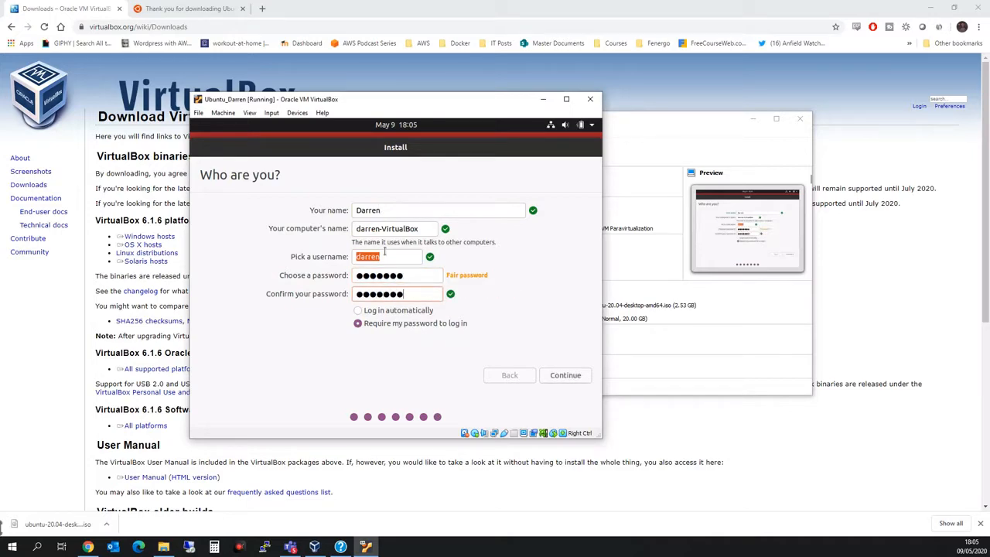
{"action": "left_click", "coordinate": [357, 311]}
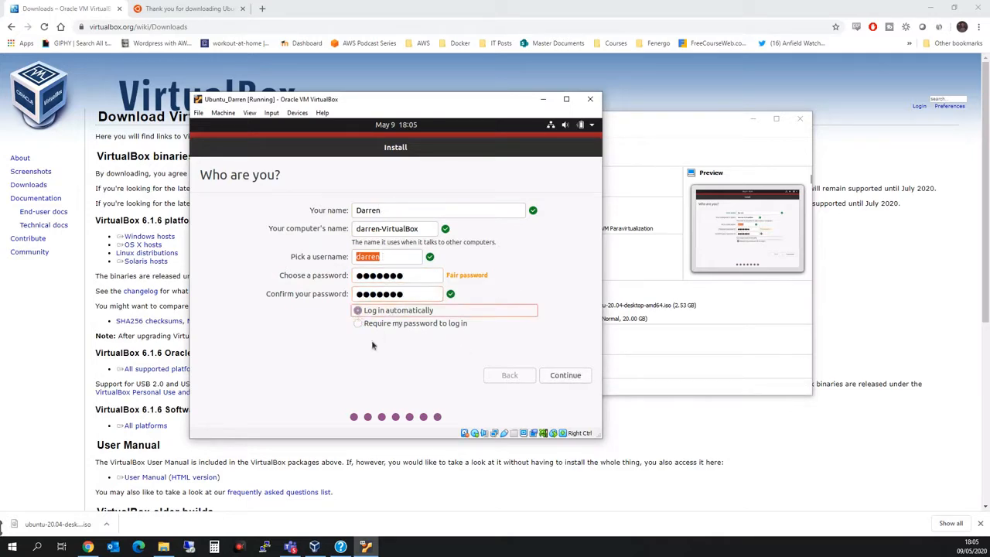
{"action": "left_click", "coordinate": [555, 378]}
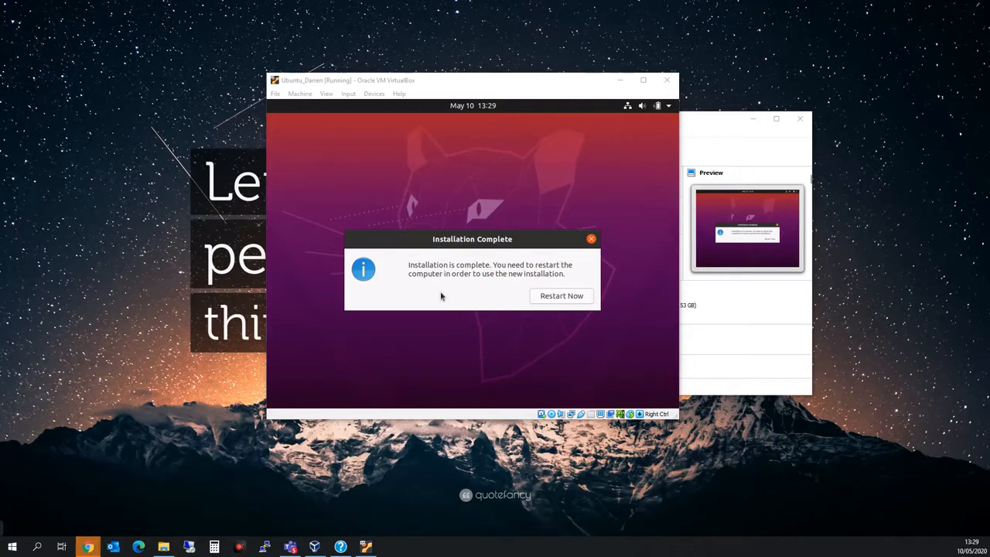
- Restart the VM into the newly installed Ubuntu
{"action": "left_click", "coordinate": [574, 298]}
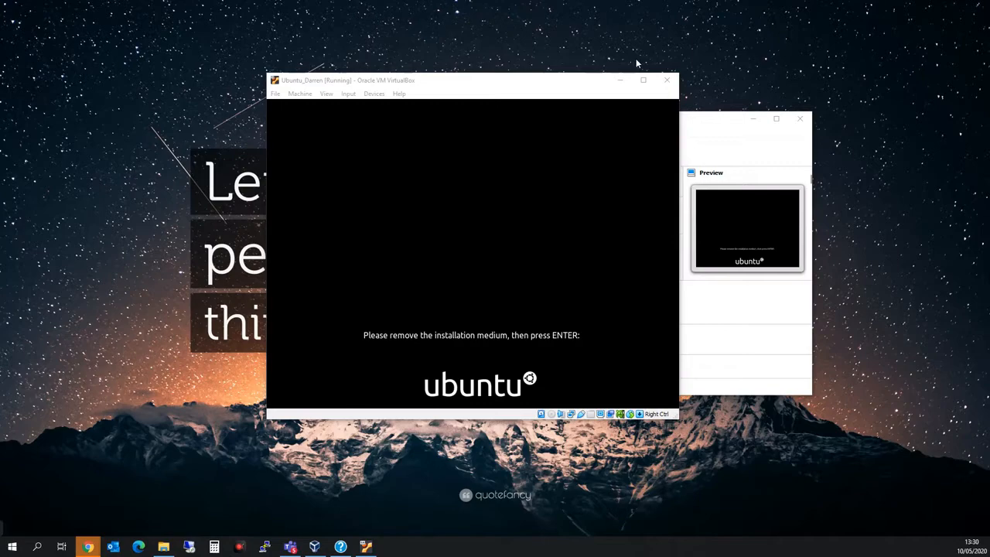
{"action": "left_click", "coordinate": [699, 134]}
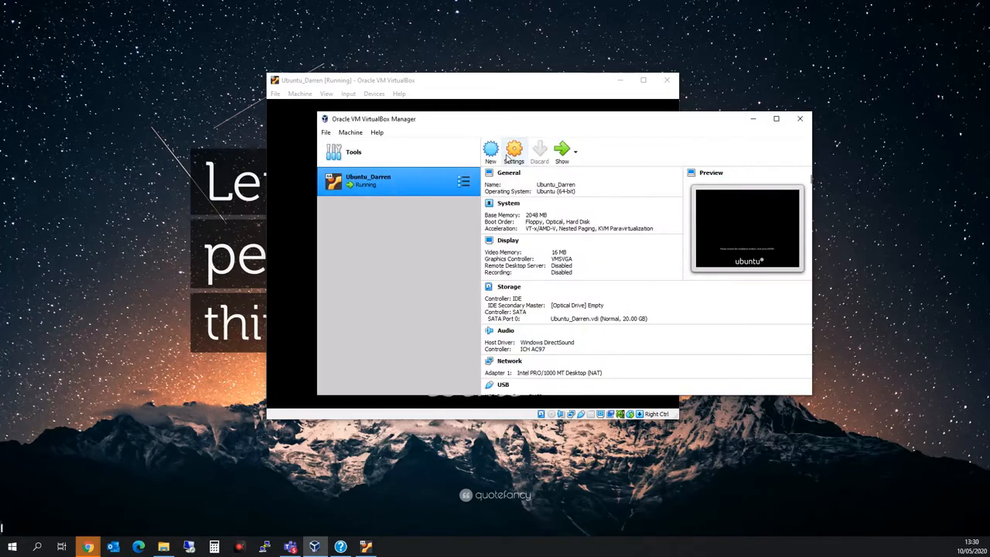
{"action": "left_click", "coordinate": [509, 155]}
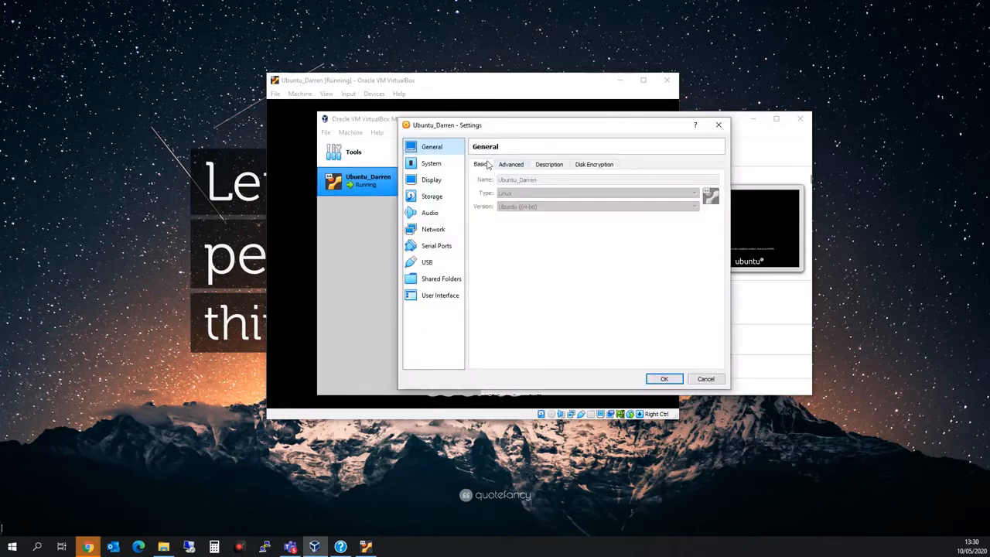
{"action": "left_click", "coordinate": [435, 197]}
{"action": "left_click", "coordinate": [503, 188]}
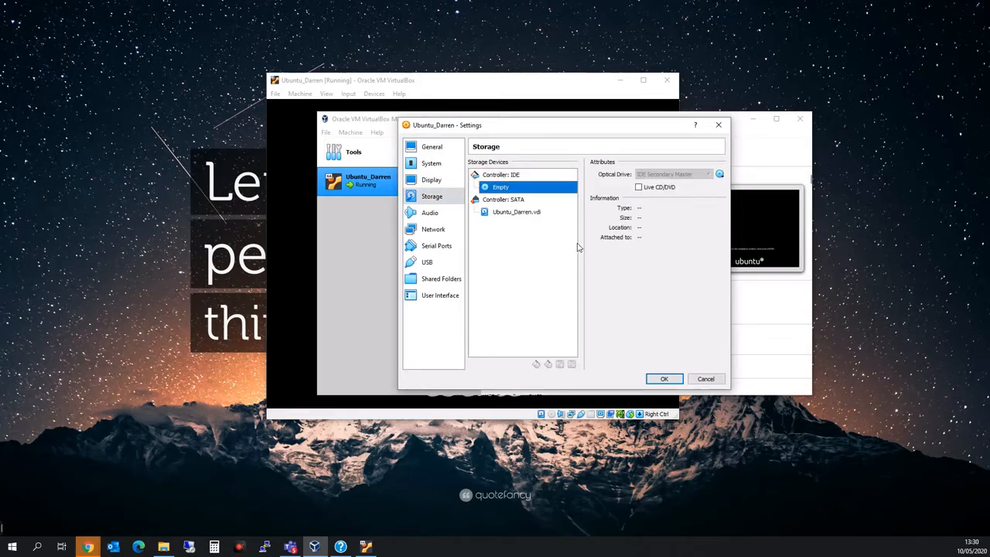
{"action": "left_click", "coordinate": [666, 378]}
{"action": "left_click", "coordinate": [588, 83]}
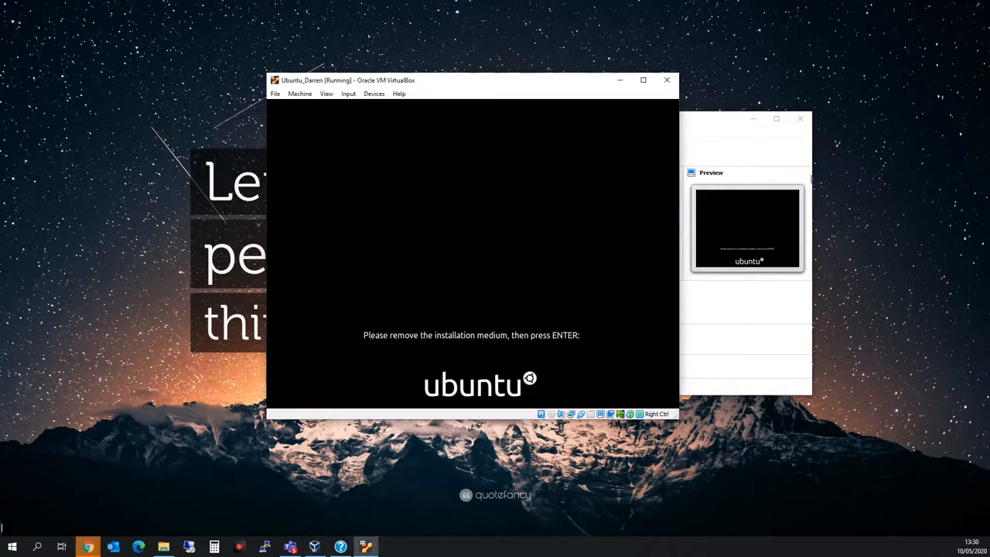
- Boot Ubuntu and complete the welcome wizard, skipping online accounts and Livepatch
{"action": "key", "text": "Return"}
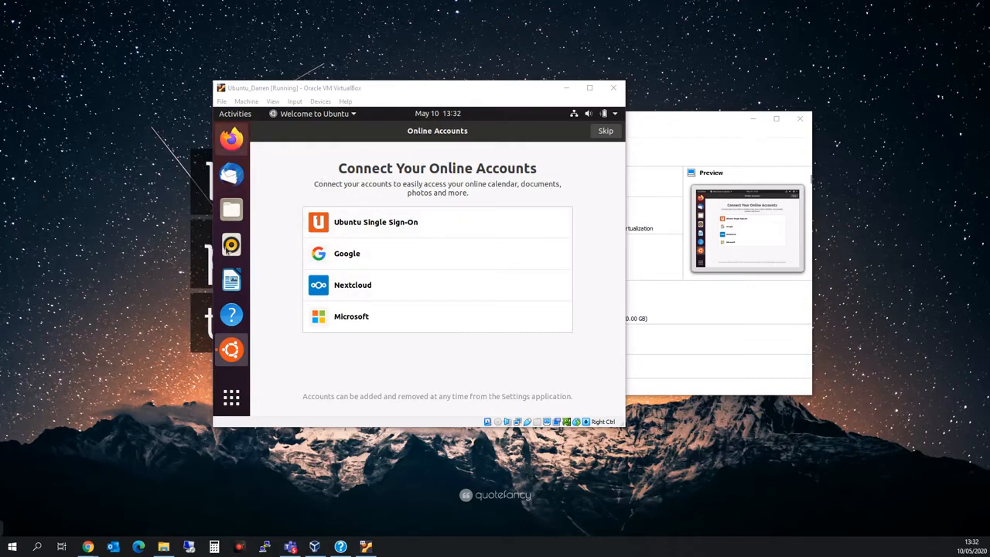
{"action": "left_click", "coordinate": [605, 130]}
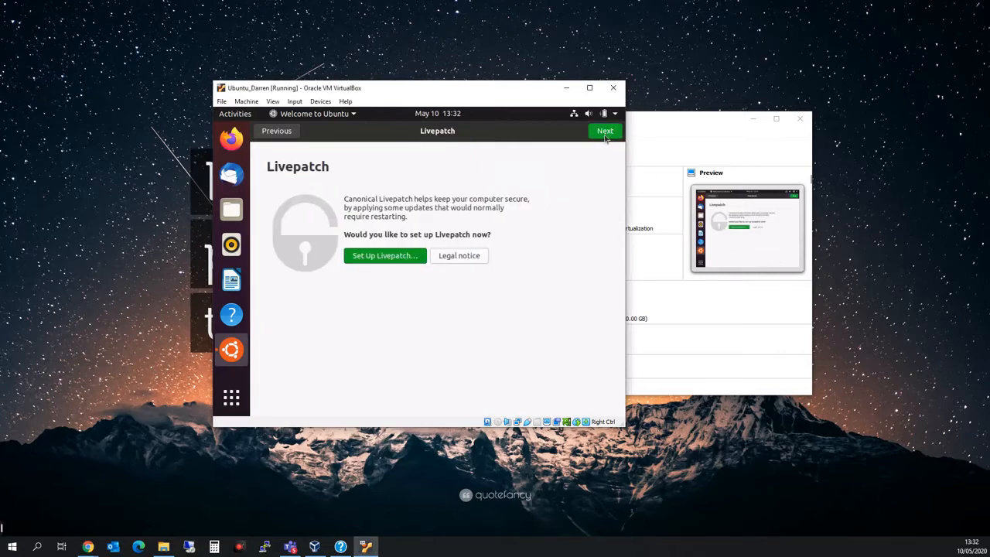
{"action": "left_click", "coordinate": [605, 131]}
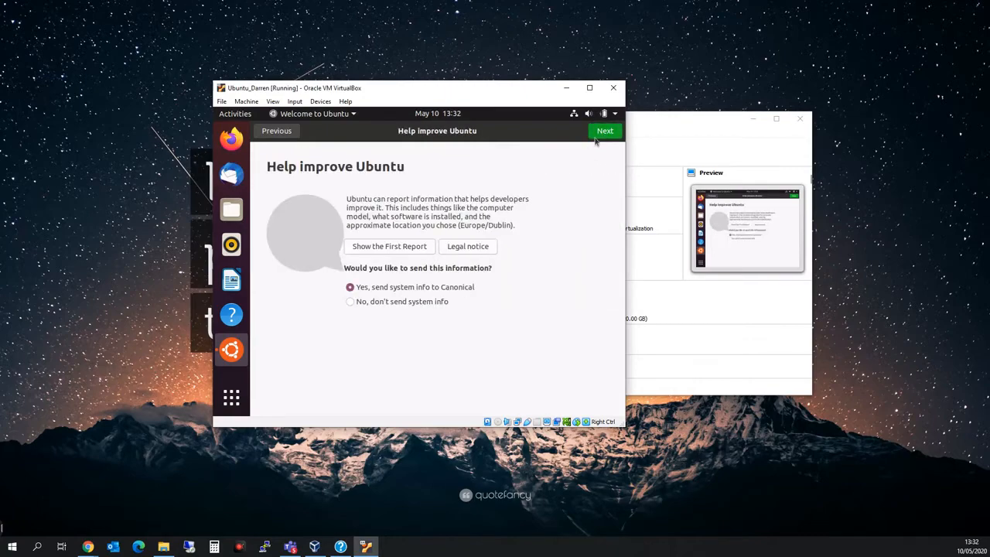
{"action": "left_click", "coordinate": [598, 135]}
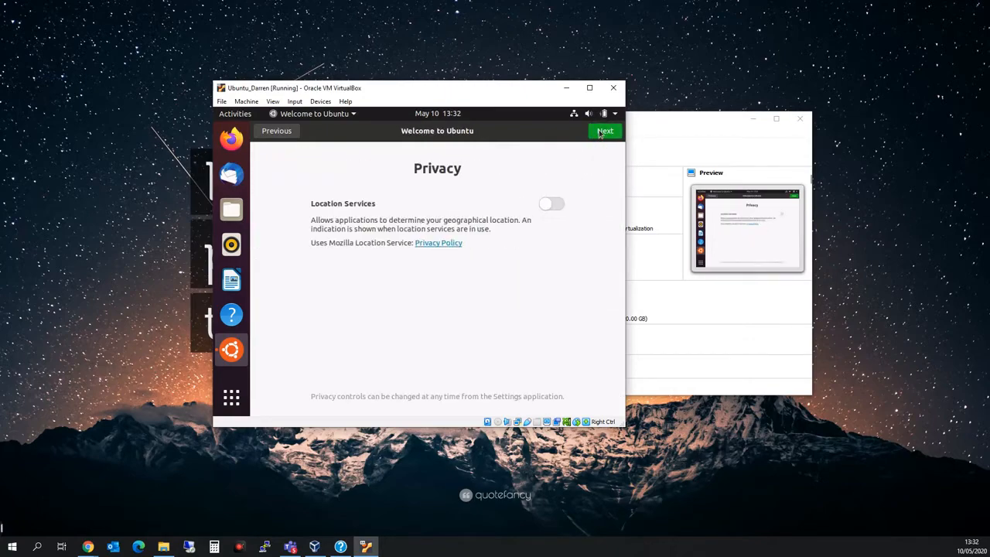
{"action": "left_click", "coordinate": [599, 133]}
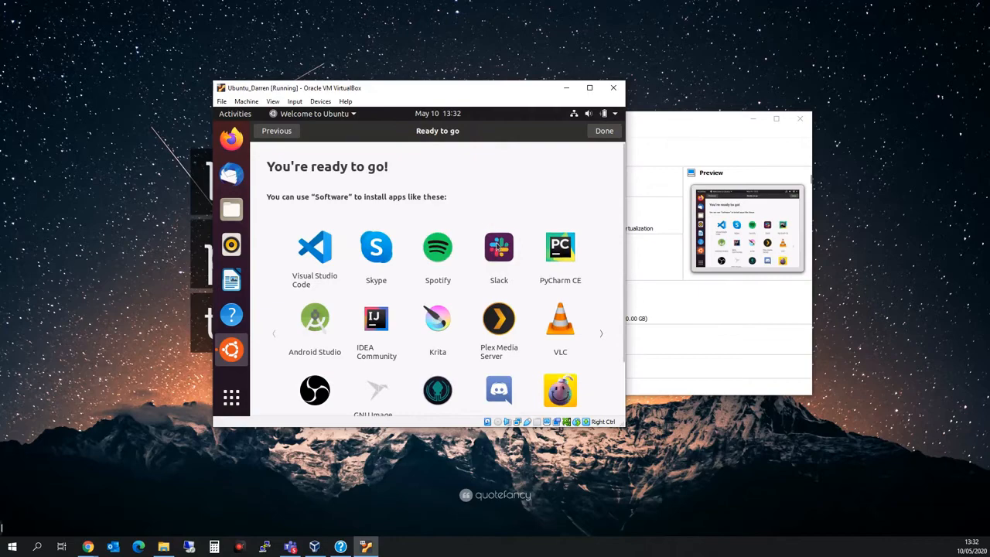
{"action": "left_click", "coordinate": [603, 133]}
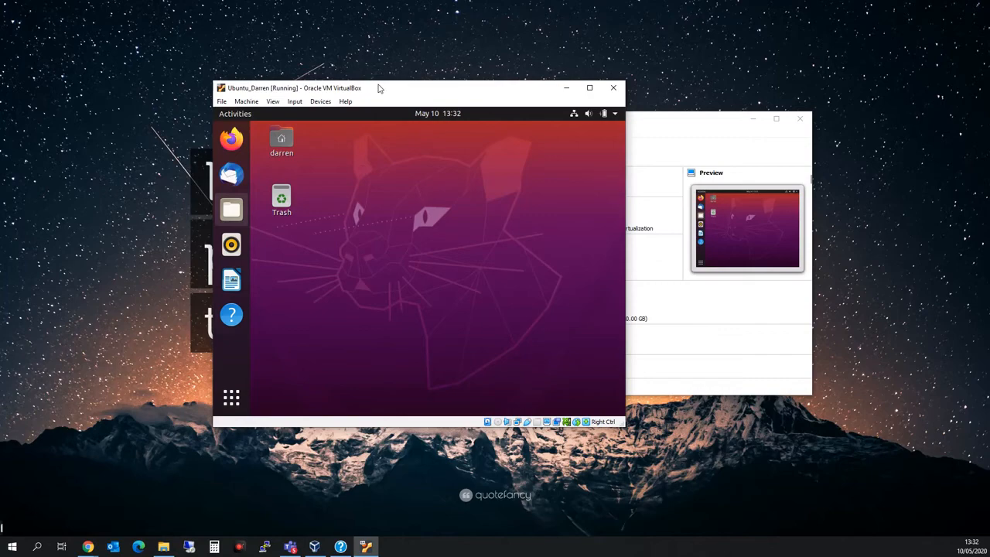
- Nudge the Ubuntu_Darren VM window slightly up and to the right by its title bar
{"action": "left_click_drag", "start_coordinate": [379, 88], "coordinate": [382, 86]}
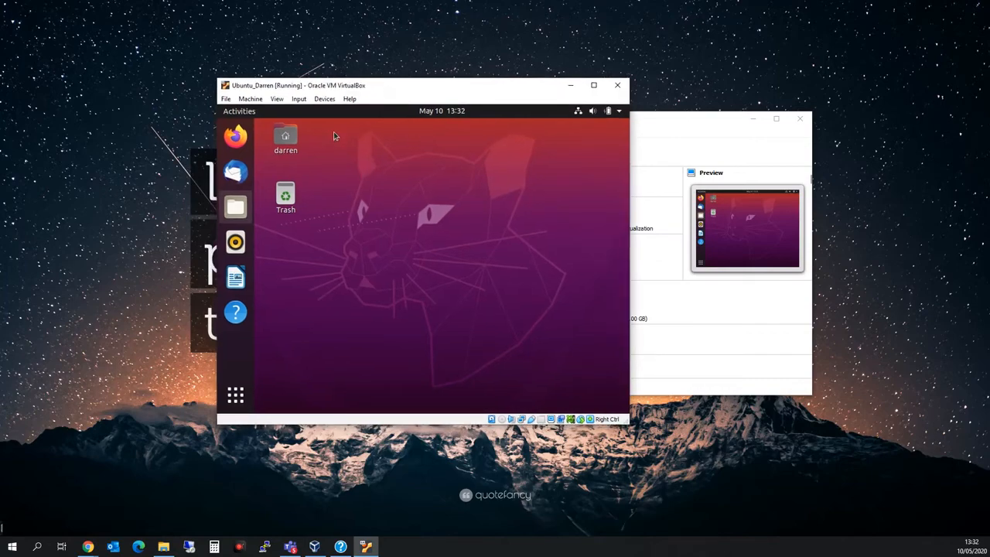